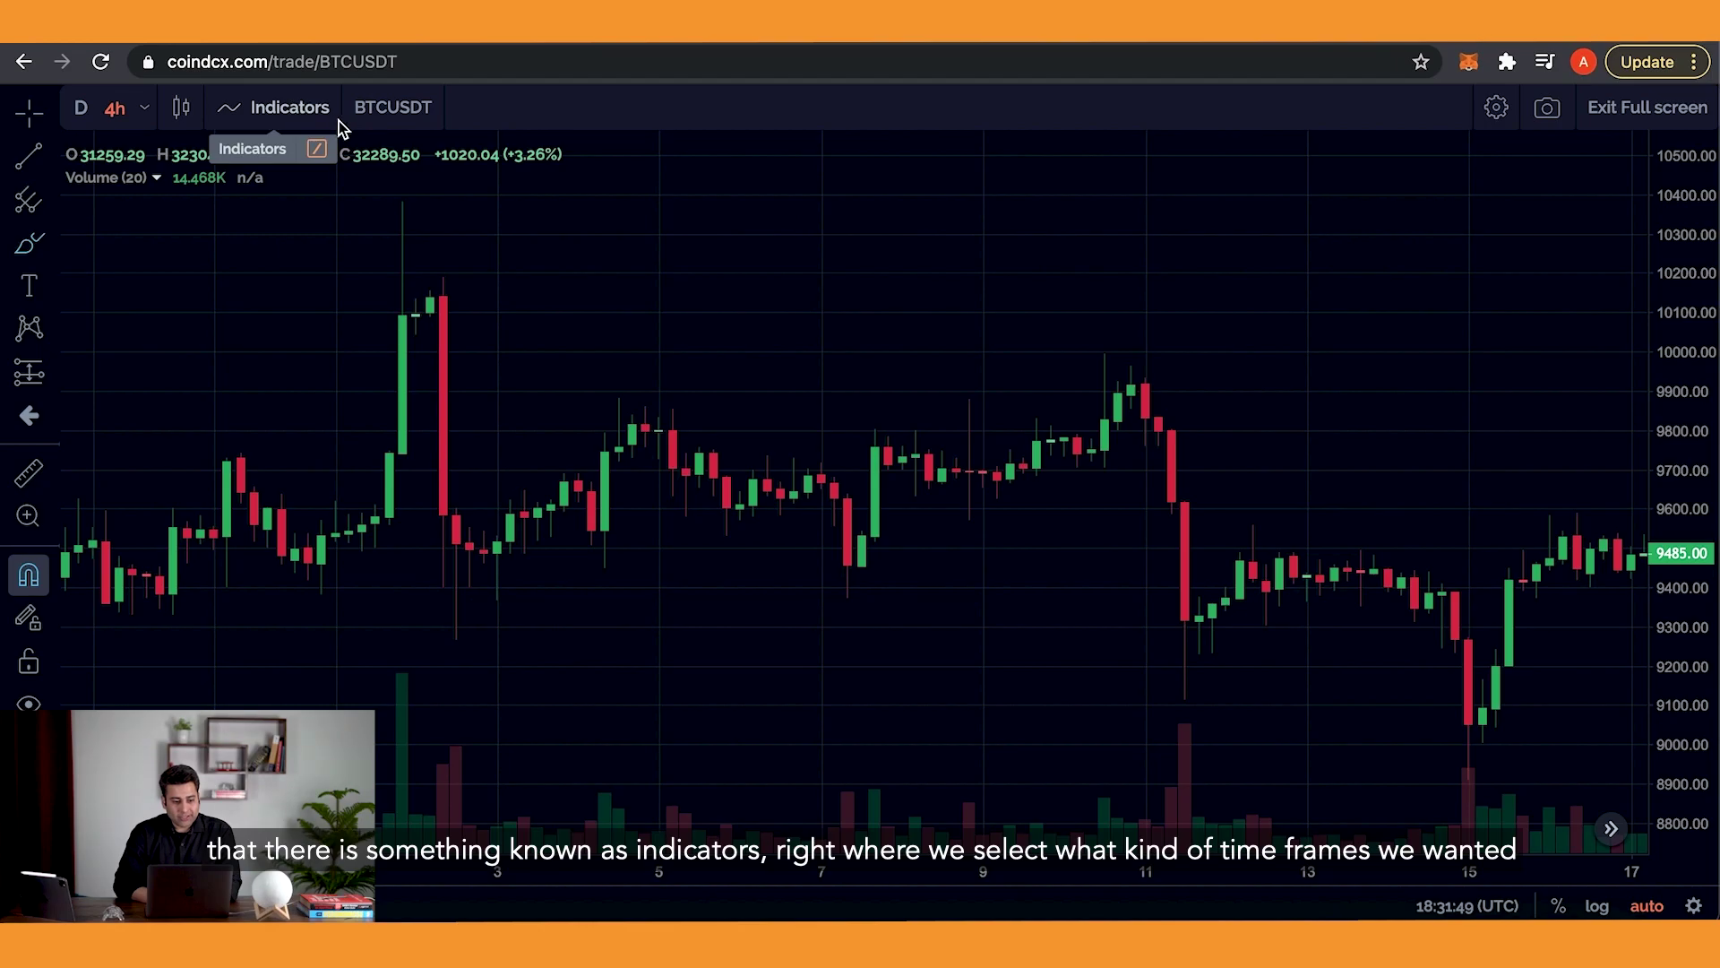
# Browse the full list of available chart indicators, from Accumulation/Distribution down to Zig Zag
pyautogui.click(300, 111)
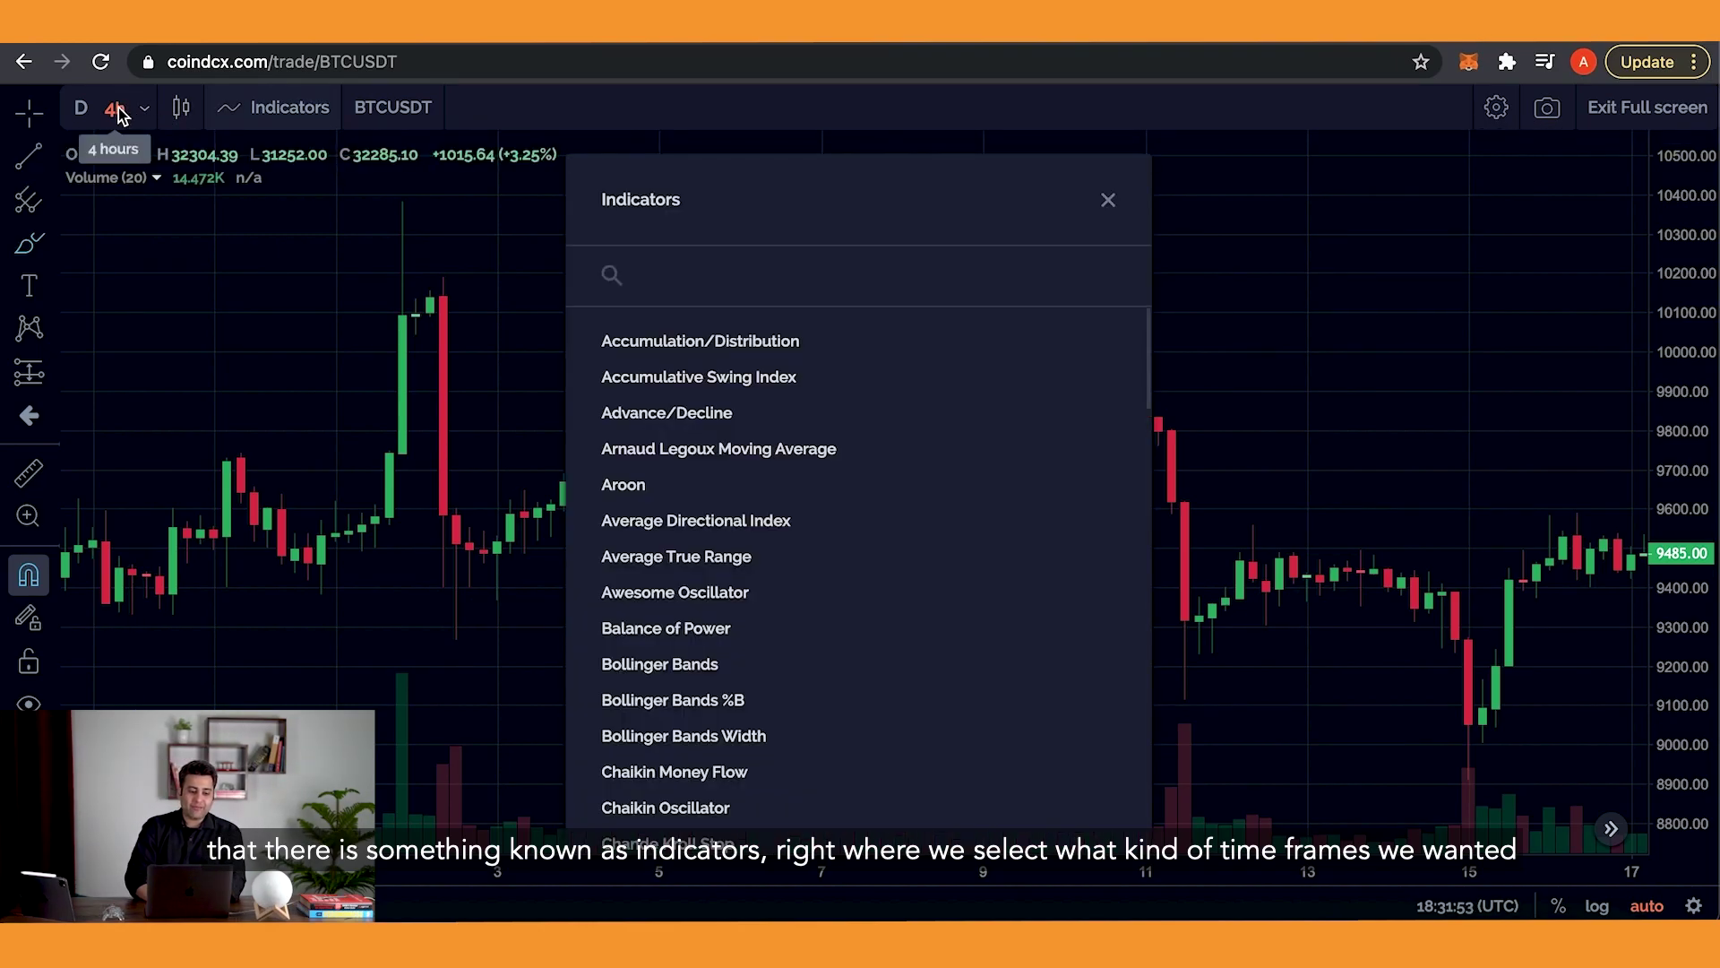
pyautogui.click(188, 121)
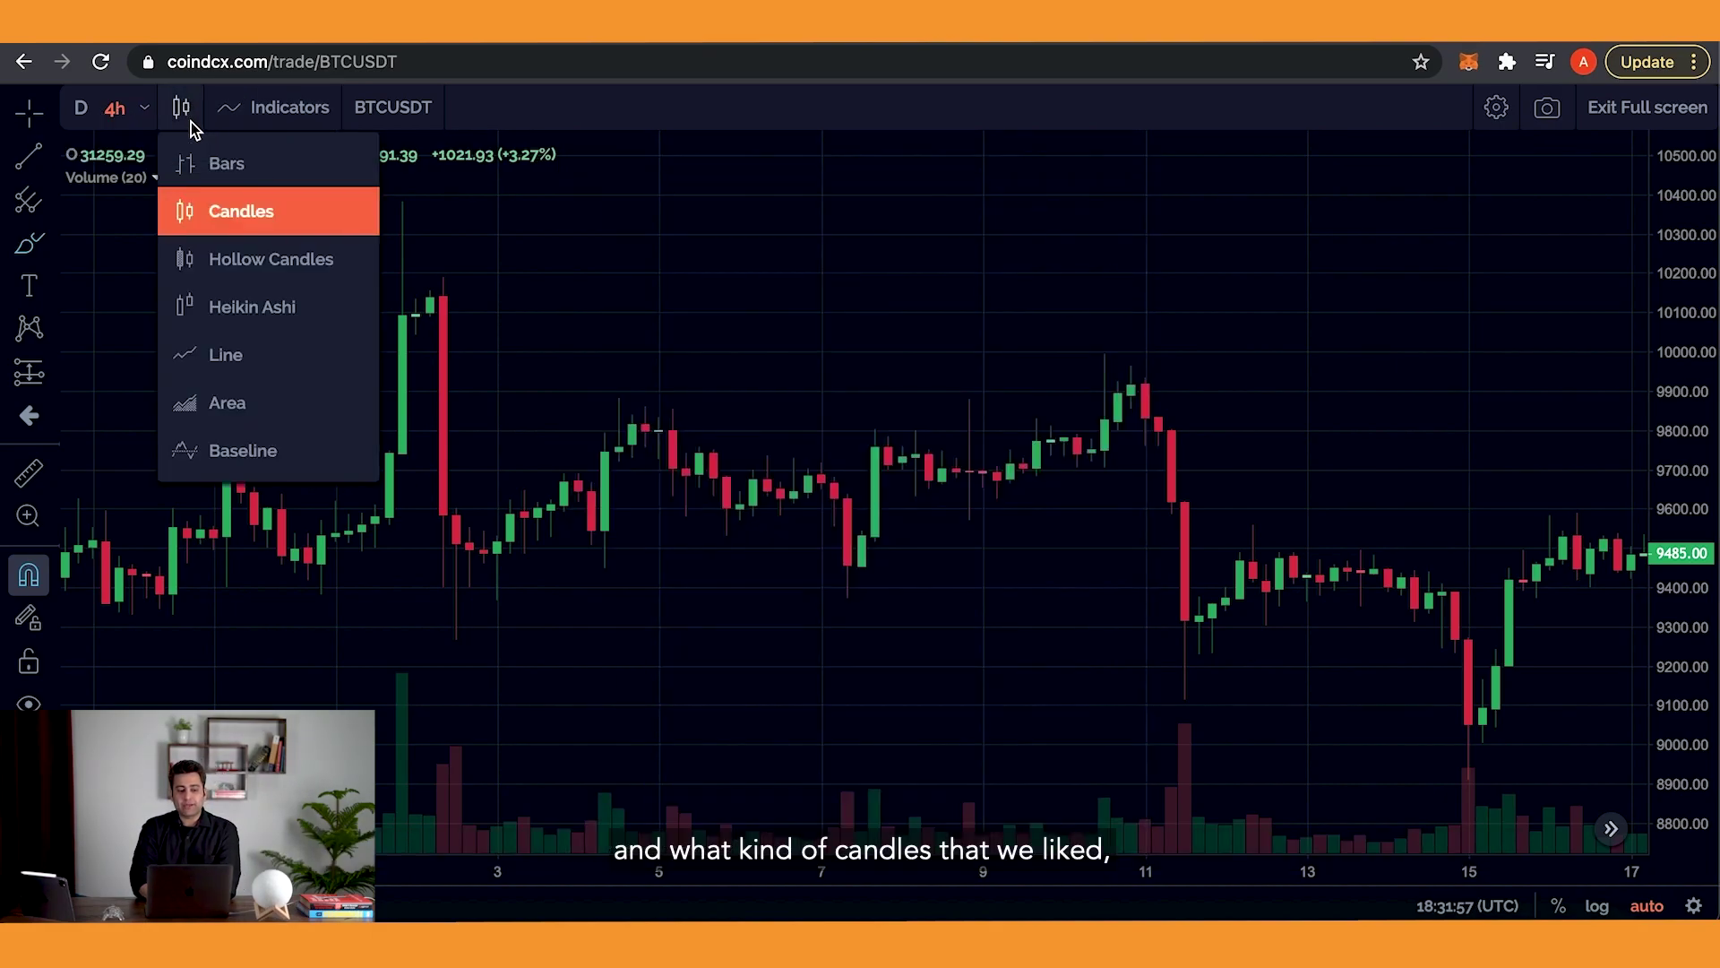
pyautogui.click(271, 115)
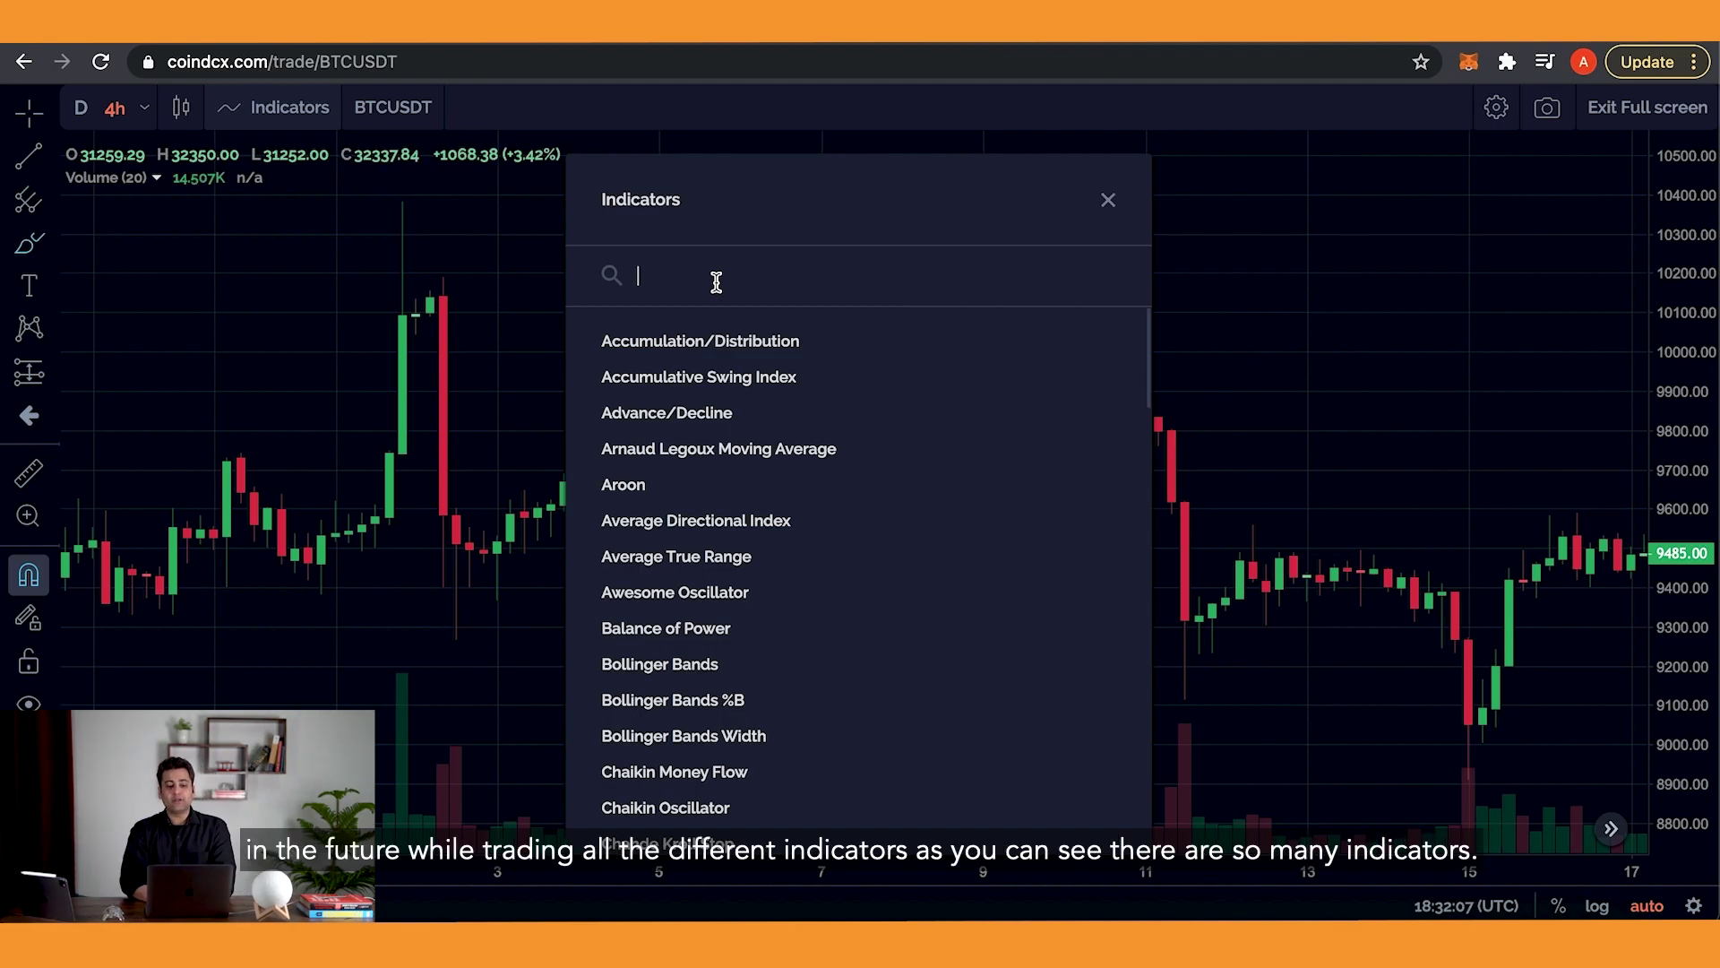
pyautogui.scroll(-5, 829, 510)
pyautogui.scroll(-10, 833, 512)
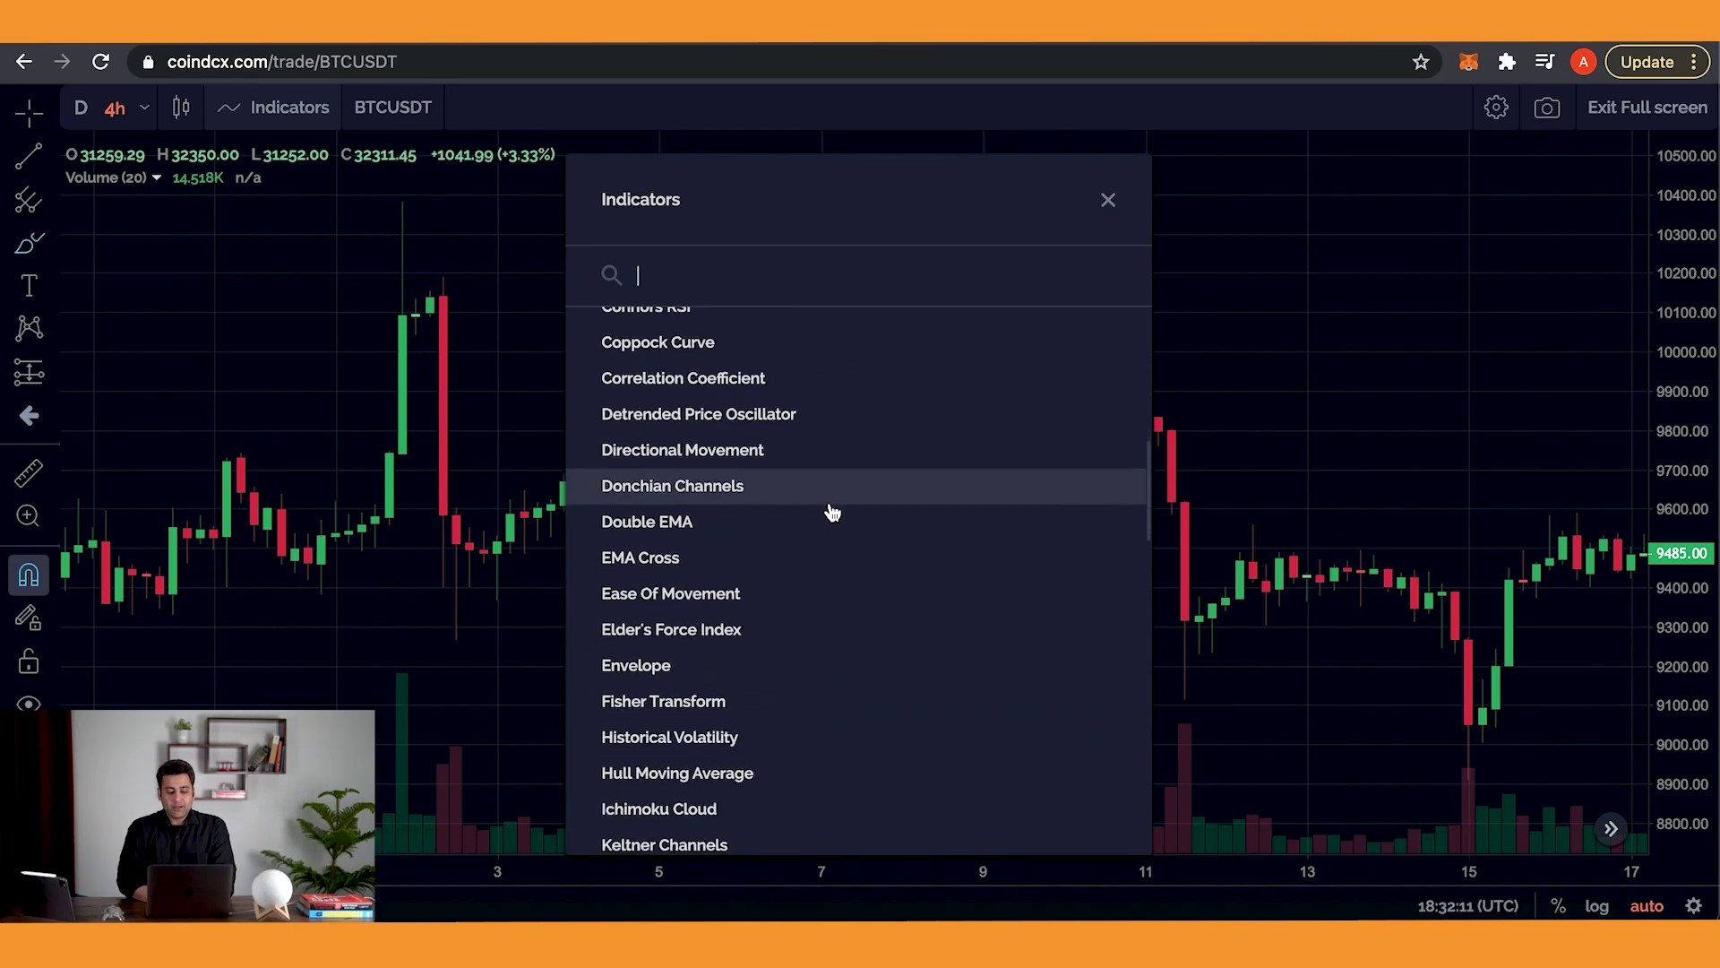
pyautogui.scroll(-10, 832, 512)
pyautogui.scroll(-10, 833, 512)
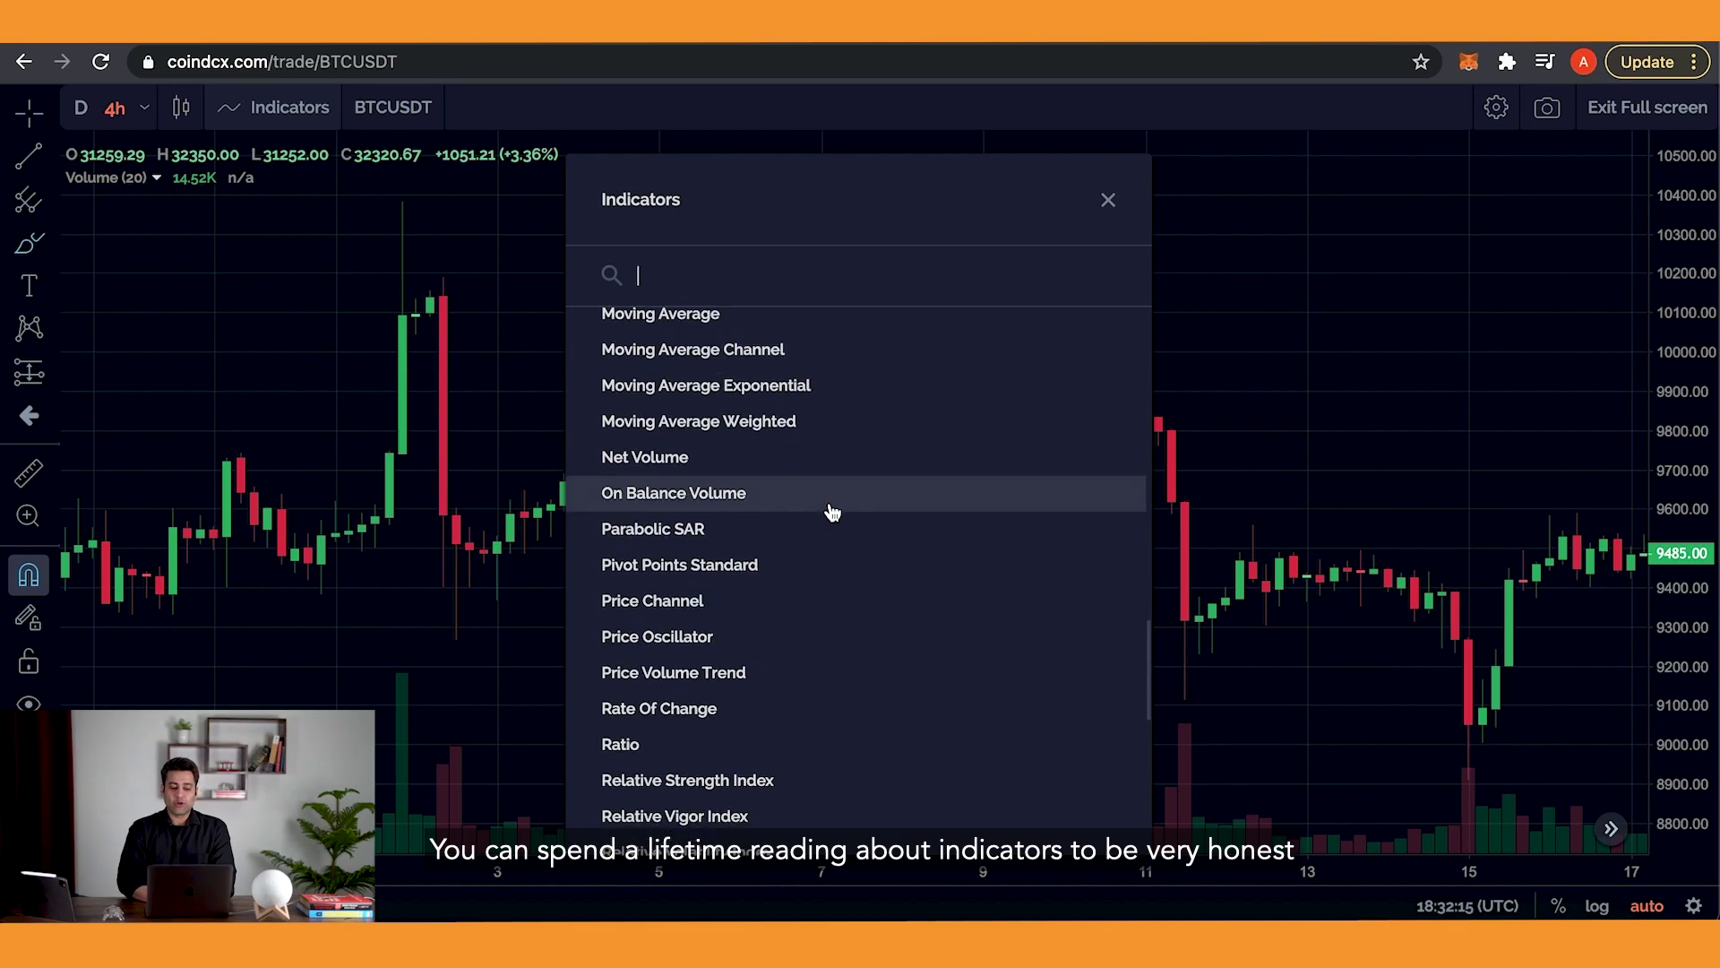
pyautogui.scroll(-10, 832, 512)
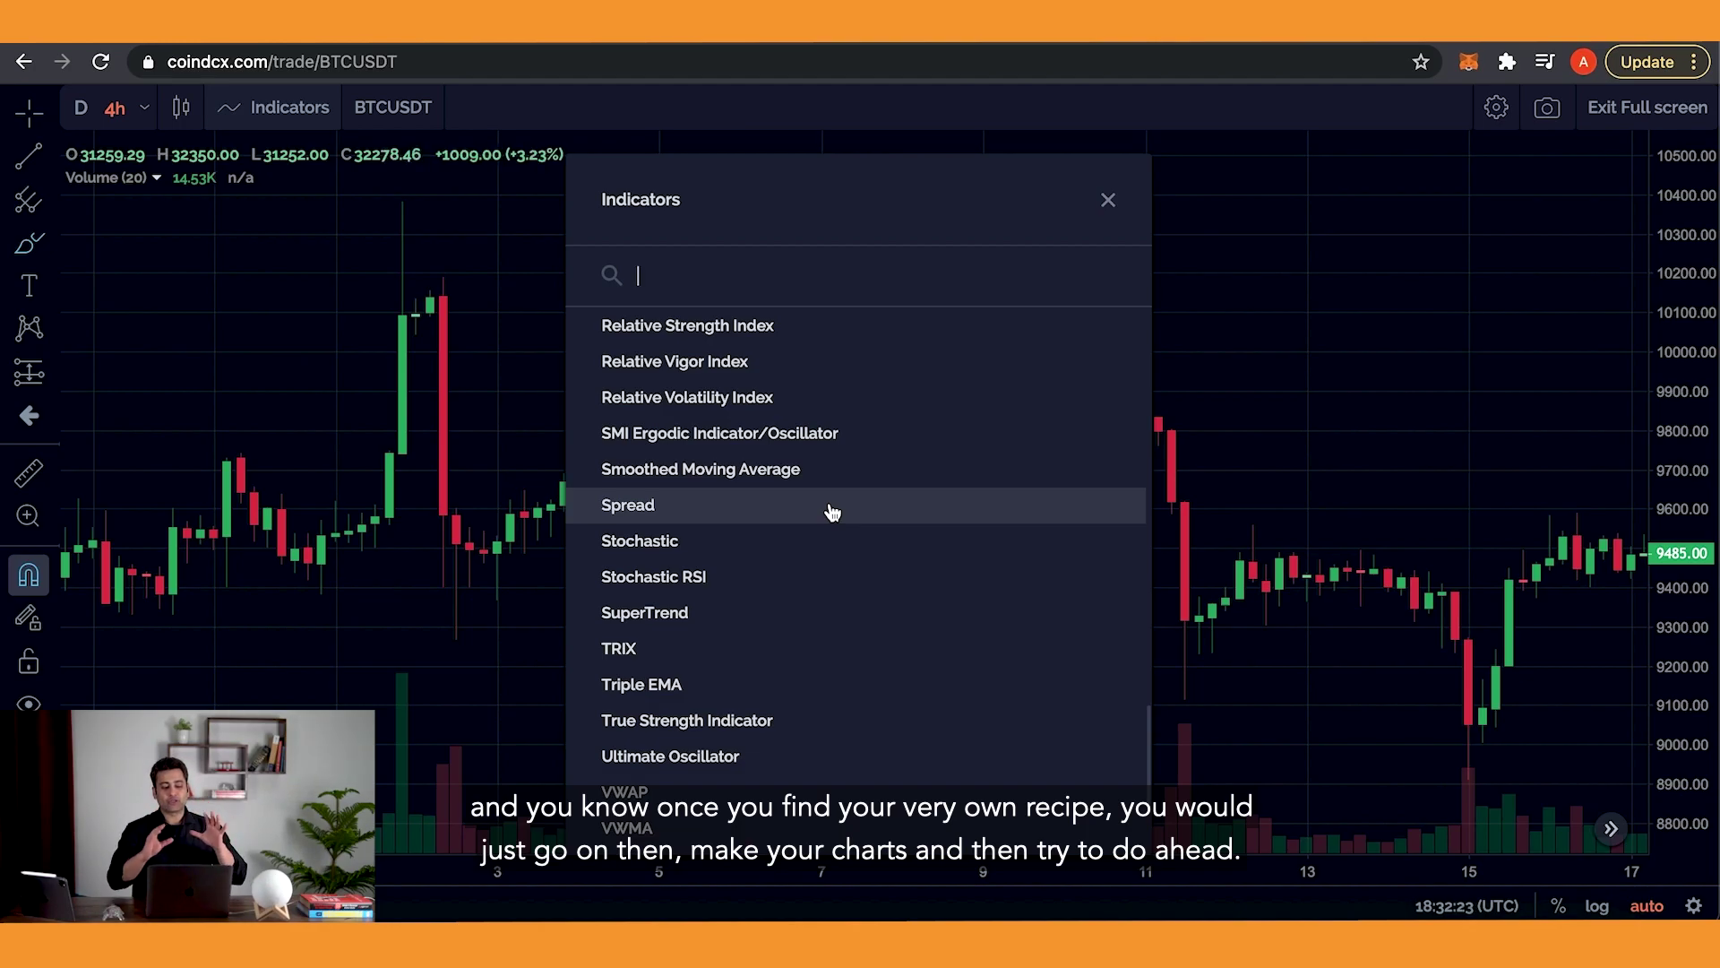
pyautogui.scroll(-3, 832, 512)
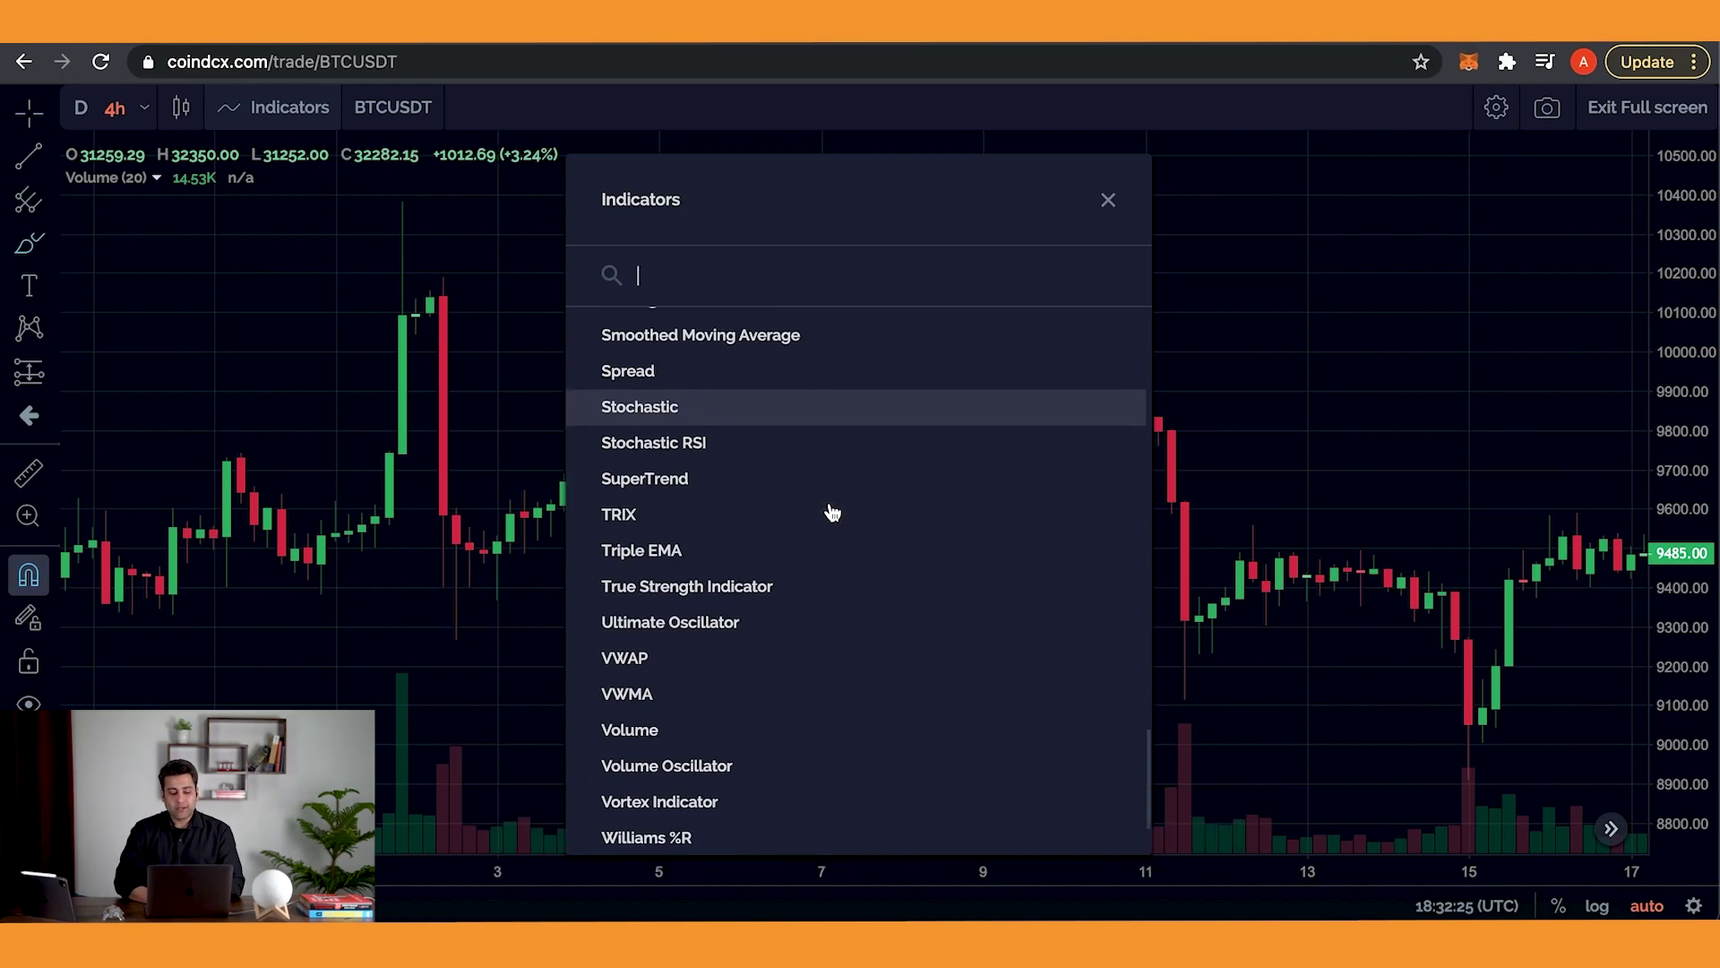
pyautogui.scroll(-3, 832, 511)
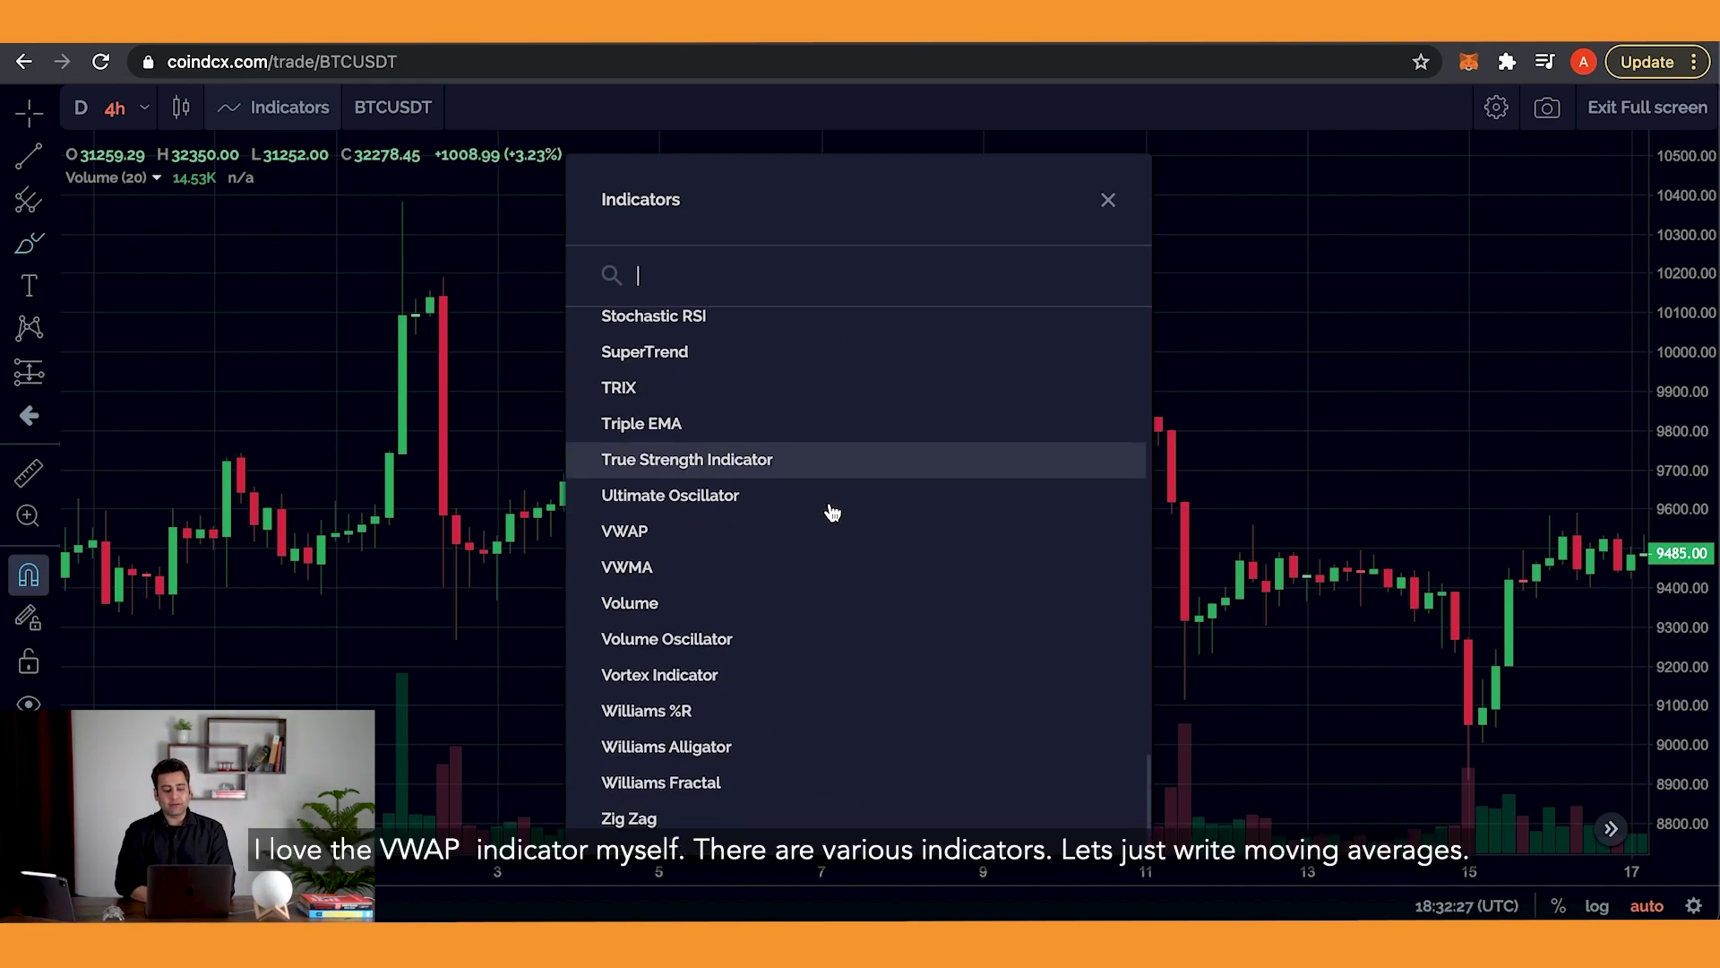
pyautogui.scroll(20, 864, 541)
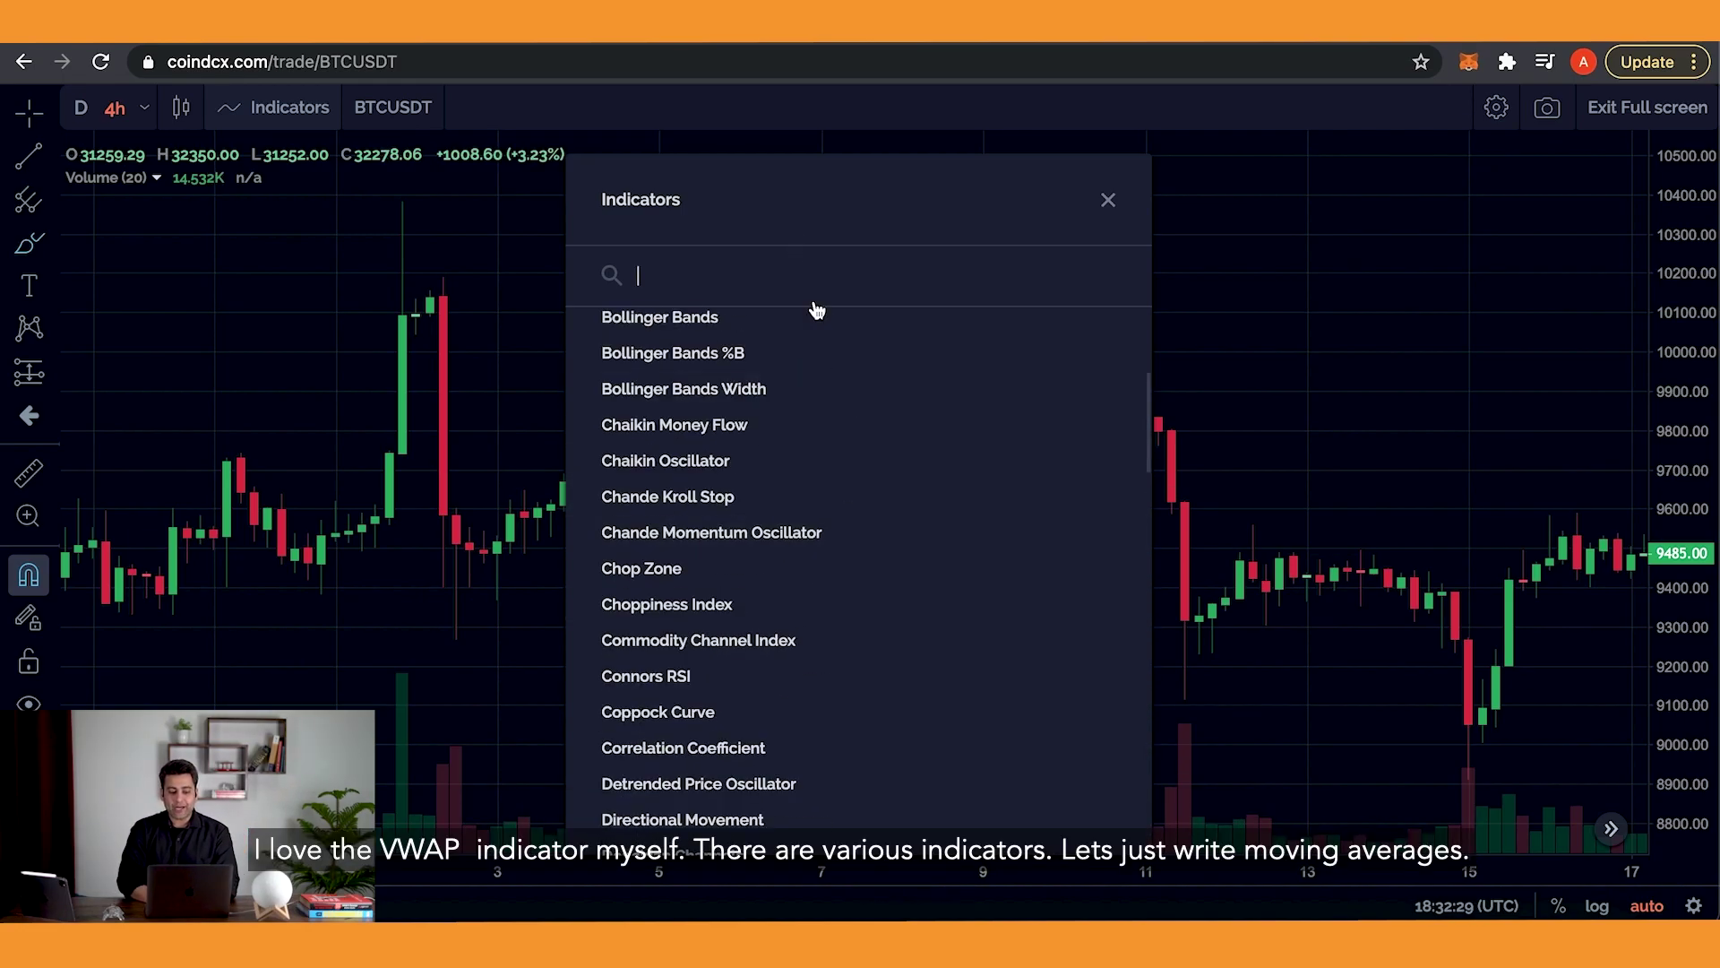
# Add the Moving Average indicator to the BTCUSDT chart and set its length to 10
pyautogui.write('moving')
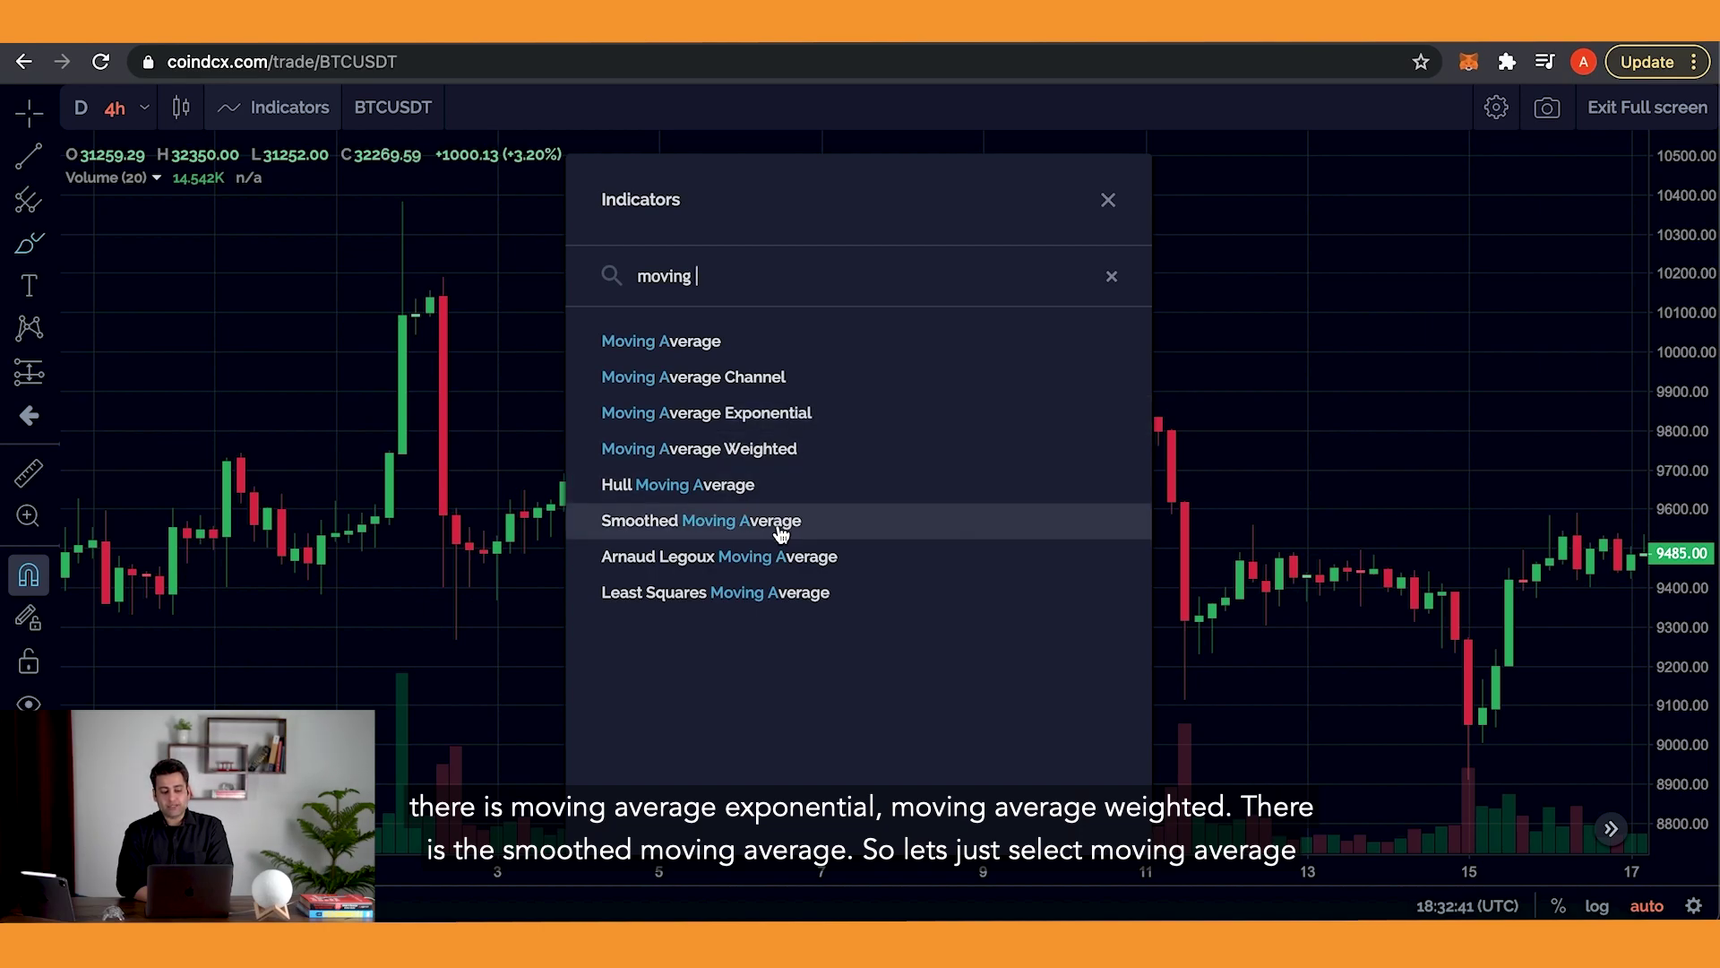
pyautogui.click(719, 346)
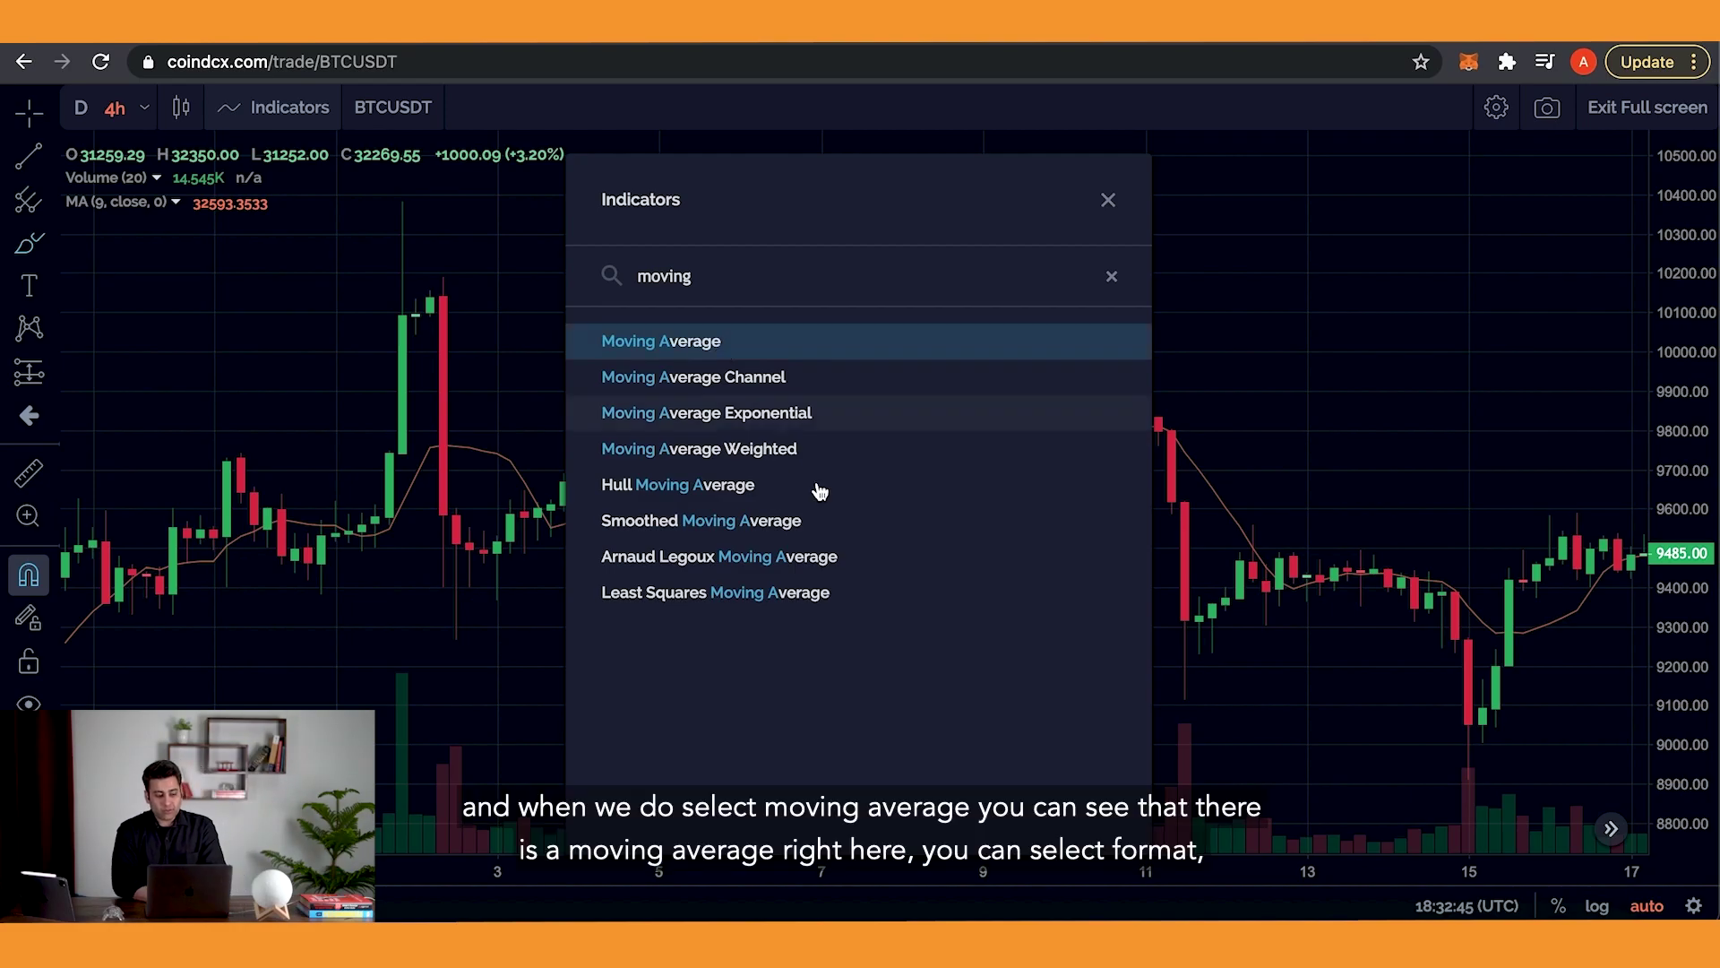
pyautogui.rightClick(97, 212)
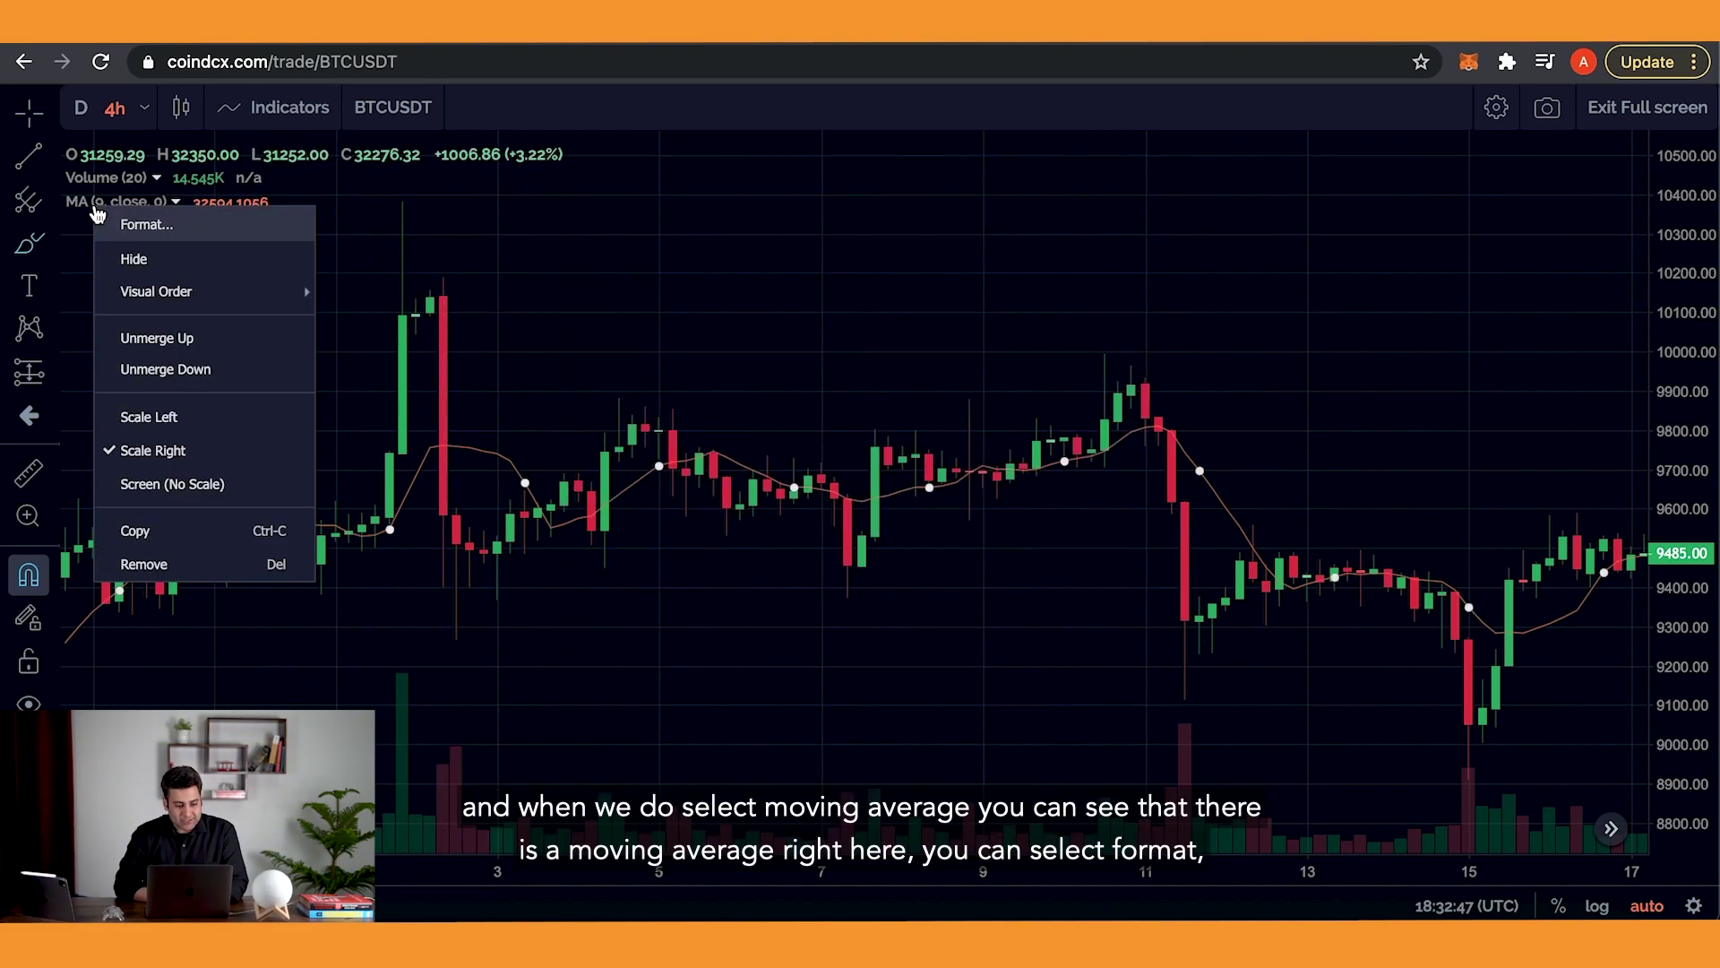
pyautogui.click(177, 226)
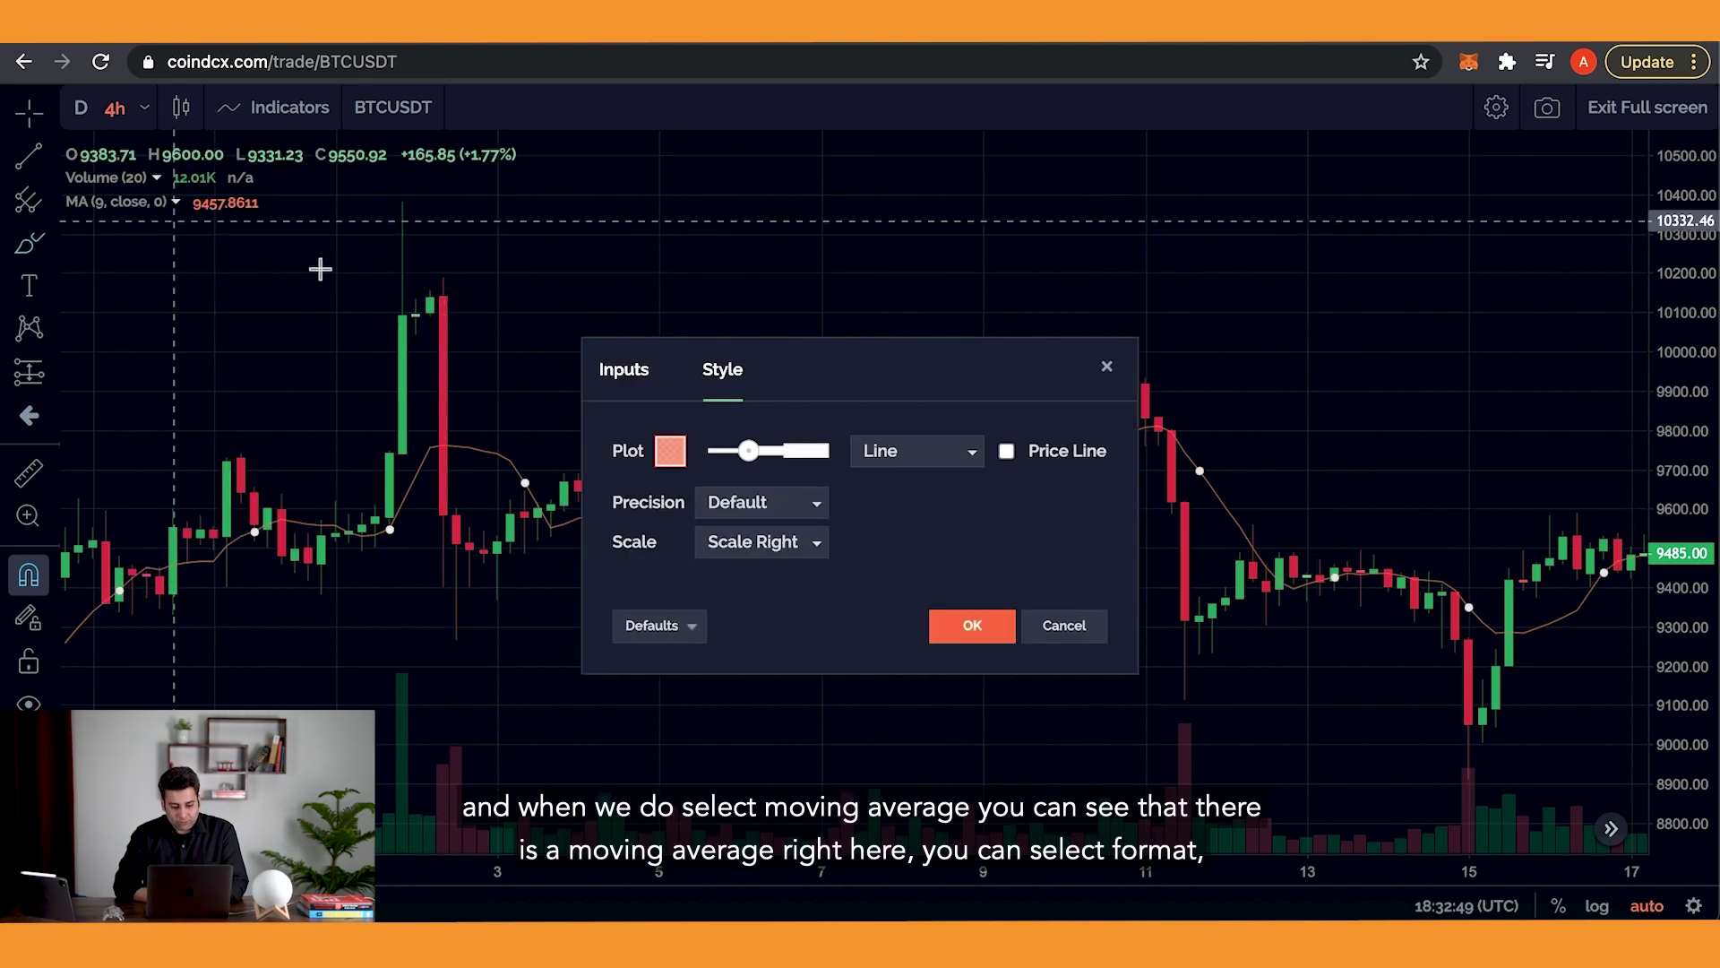
pyautogui.click(624, 371)
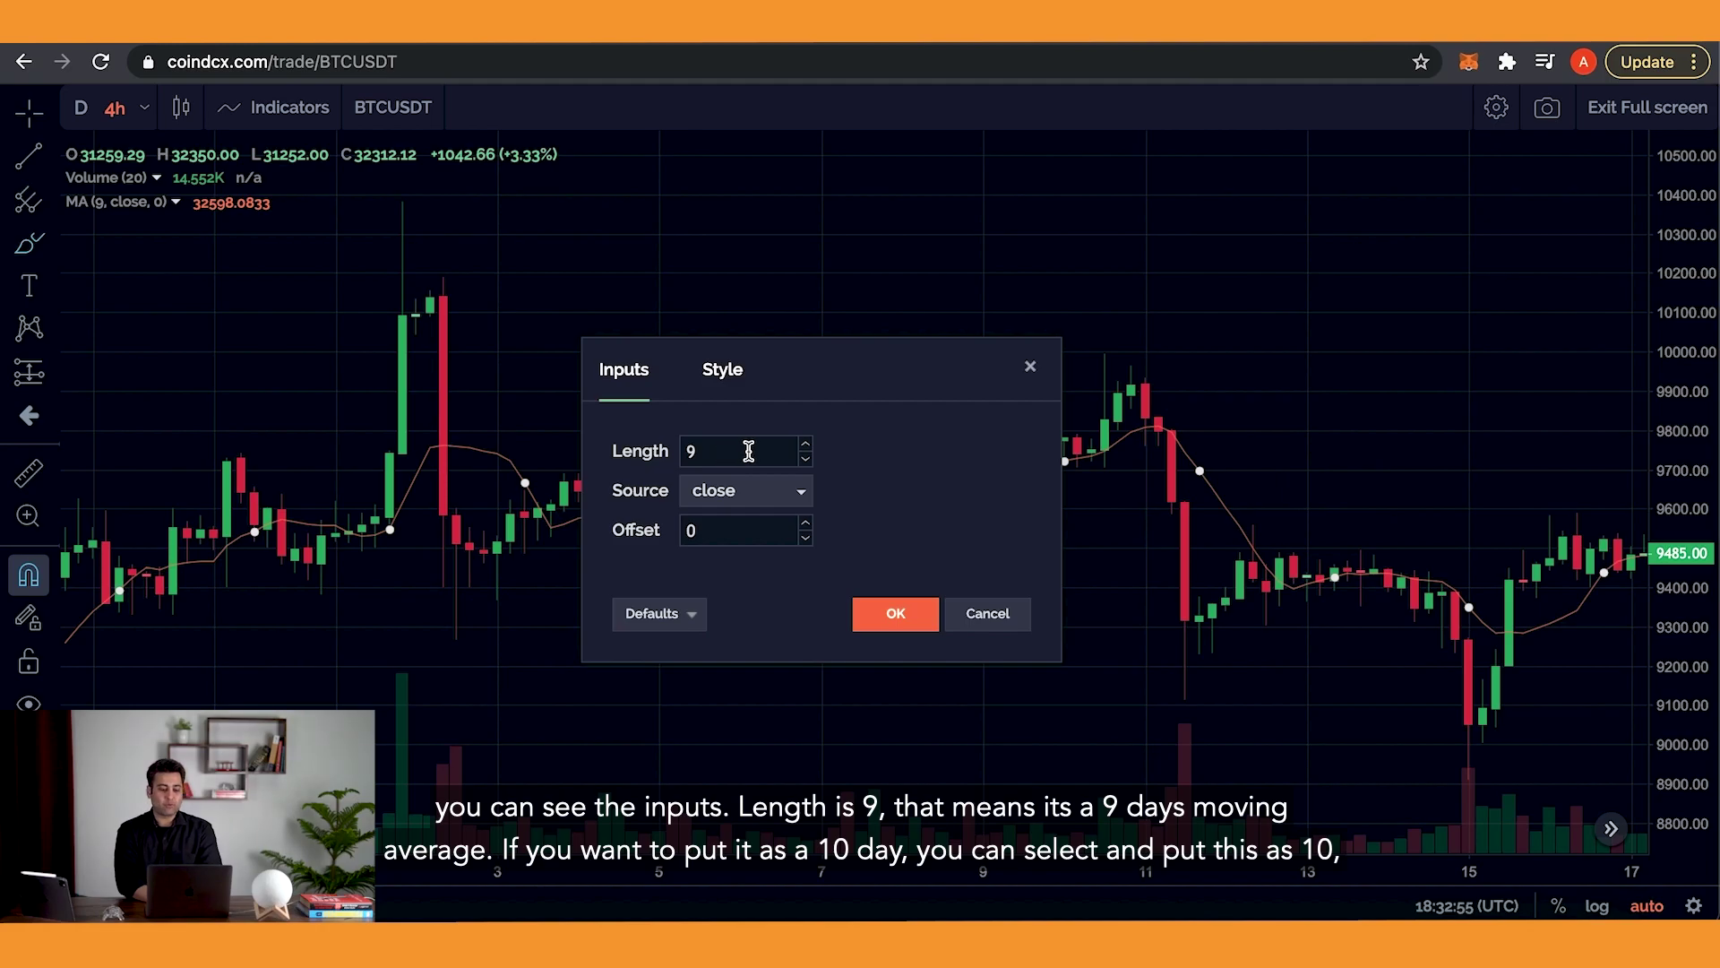
pyautogui.moveTo(749, 449); pyautogui.dragTo(657, 449)
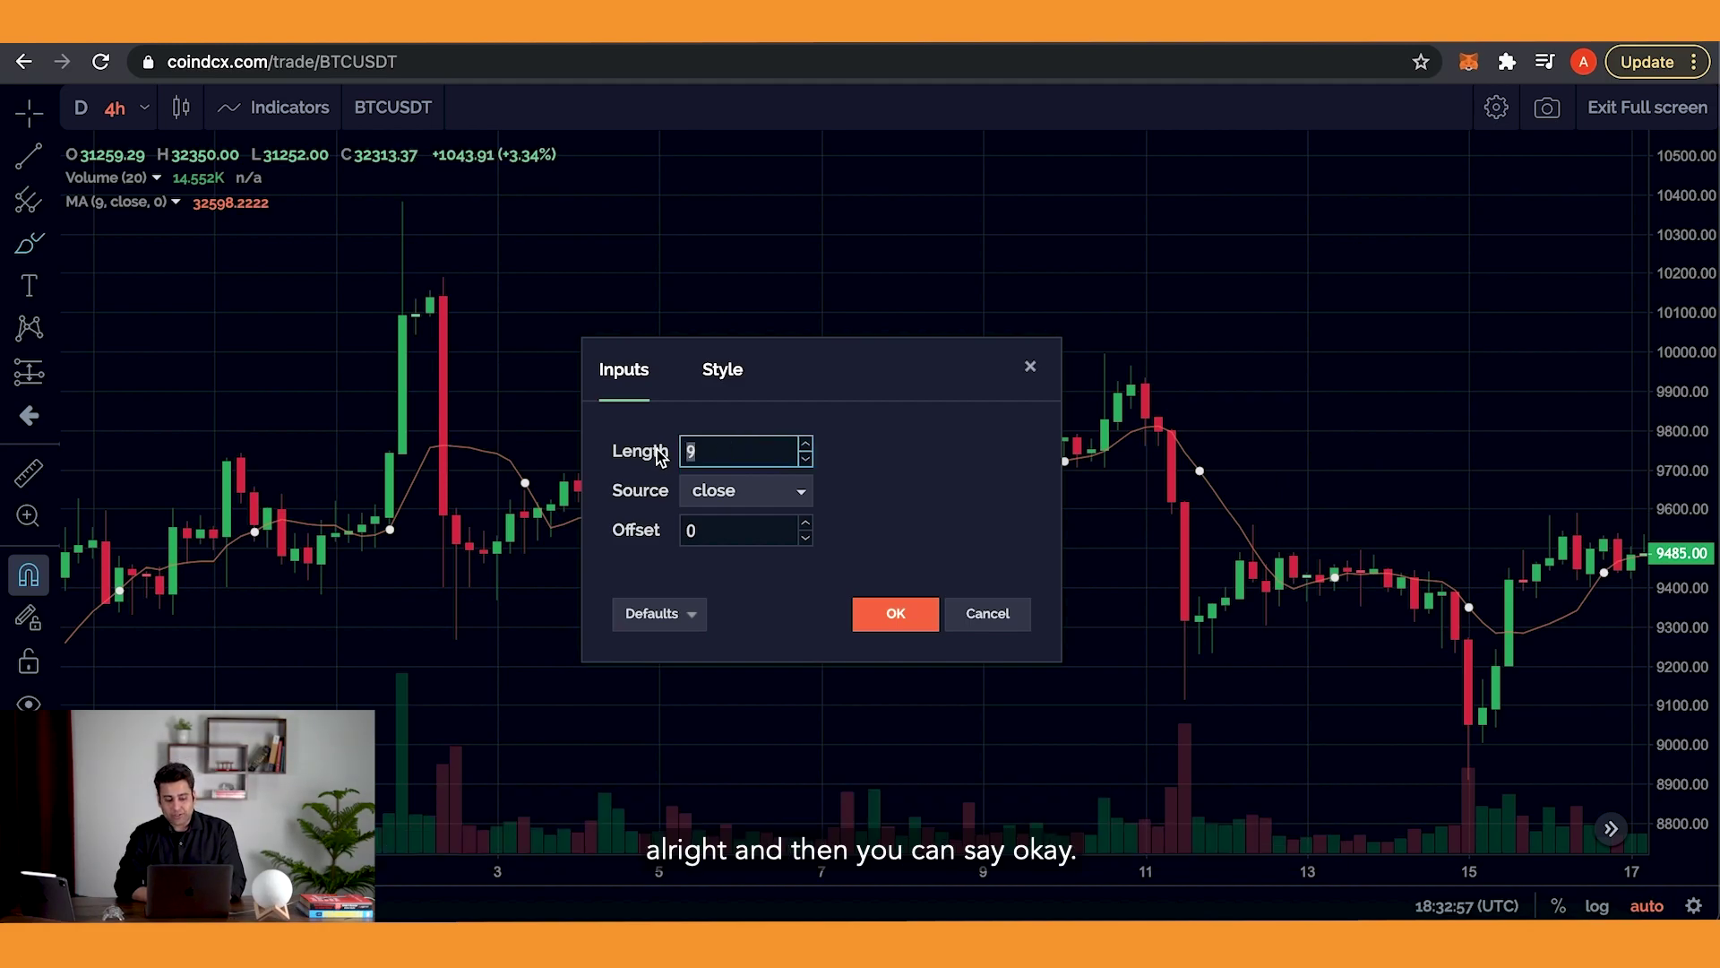
pyautogui.write('10')
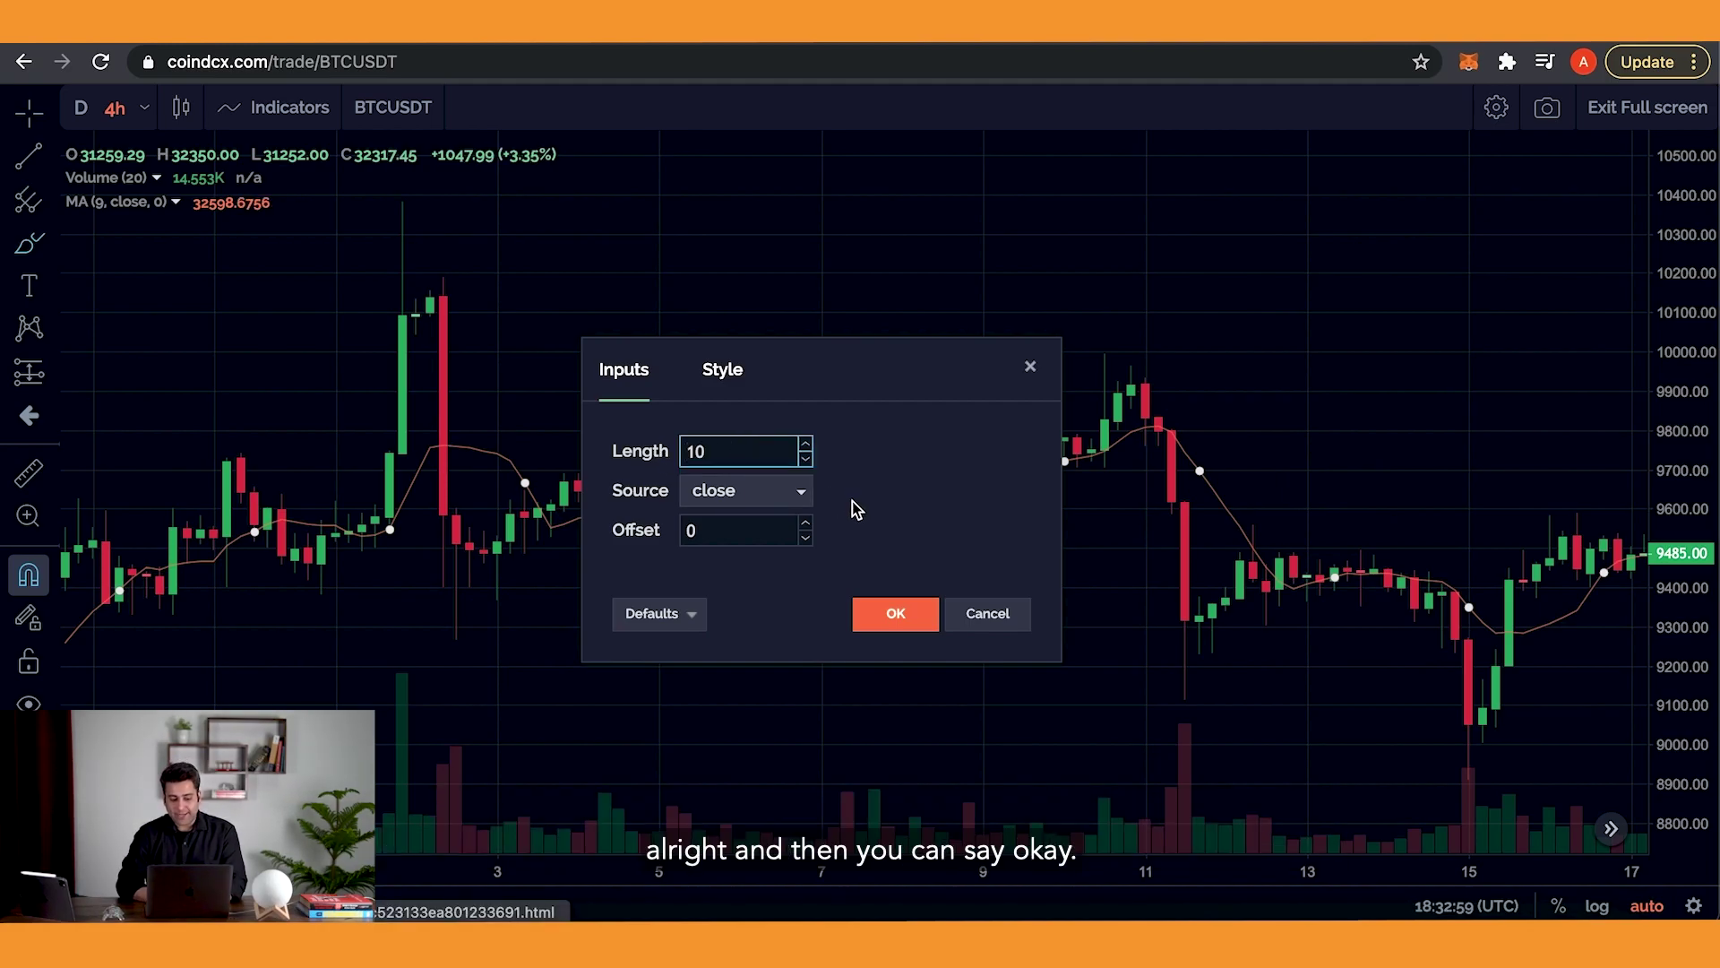
pyautogui.click(905, 618)
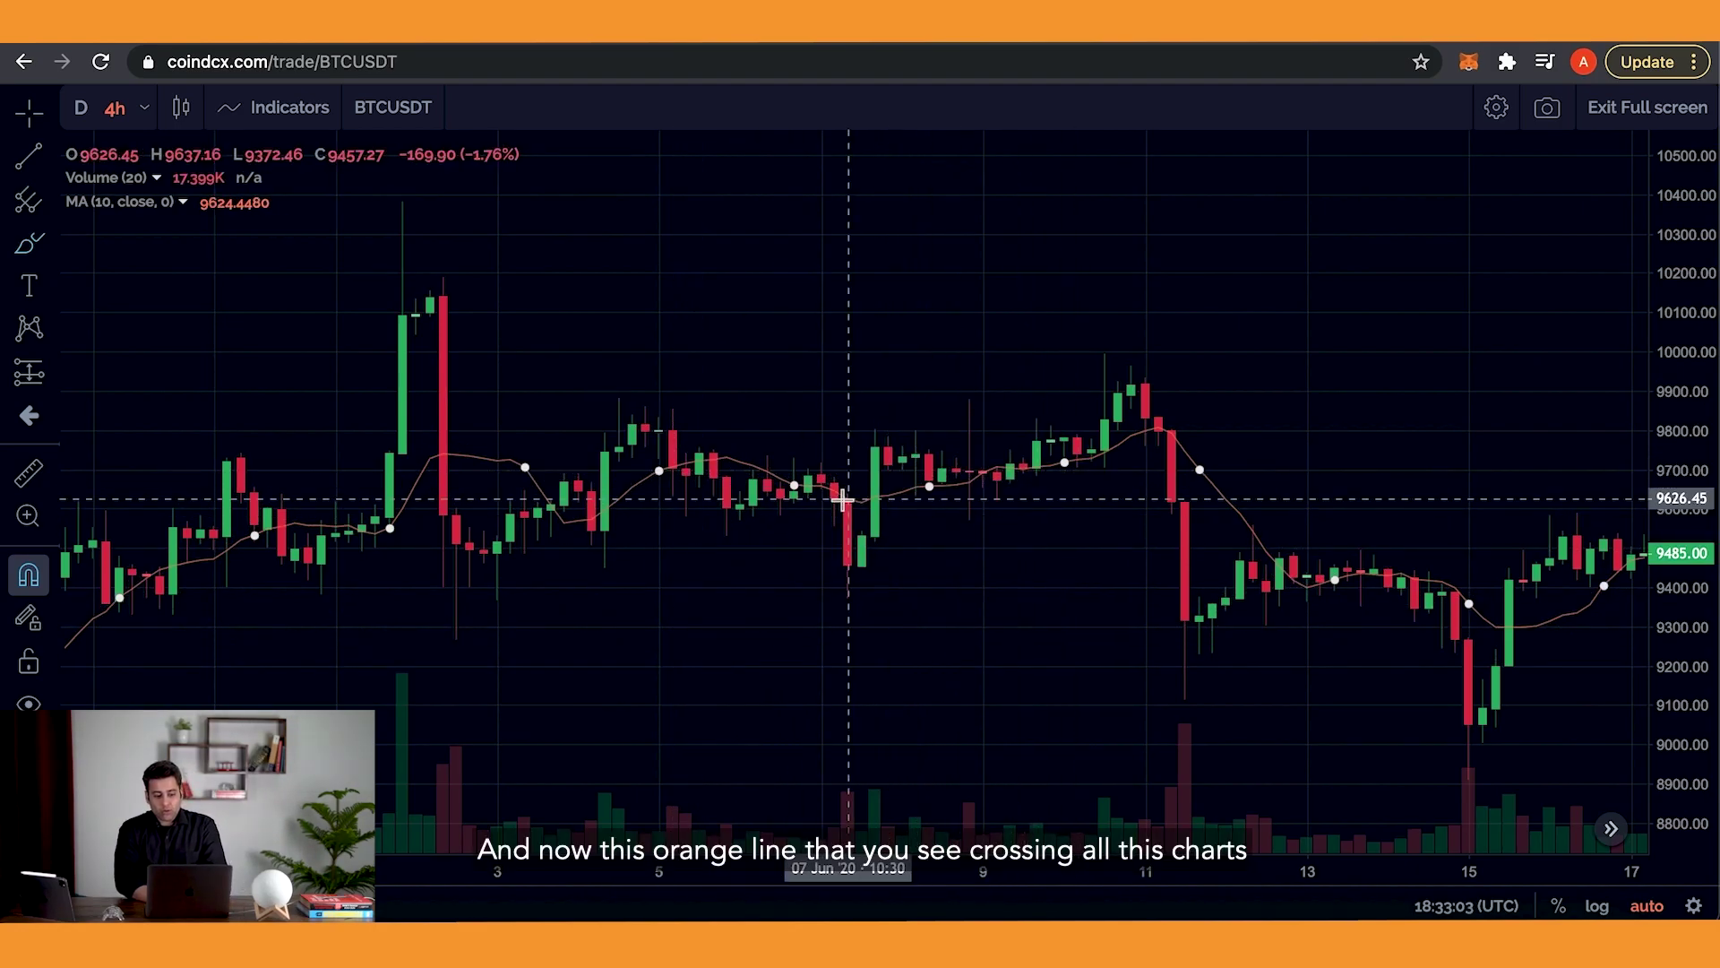
# Examine how the 10-period moving average line follows the price candles at close range and over several months
pyautogui.scroll(5, 427, 535)
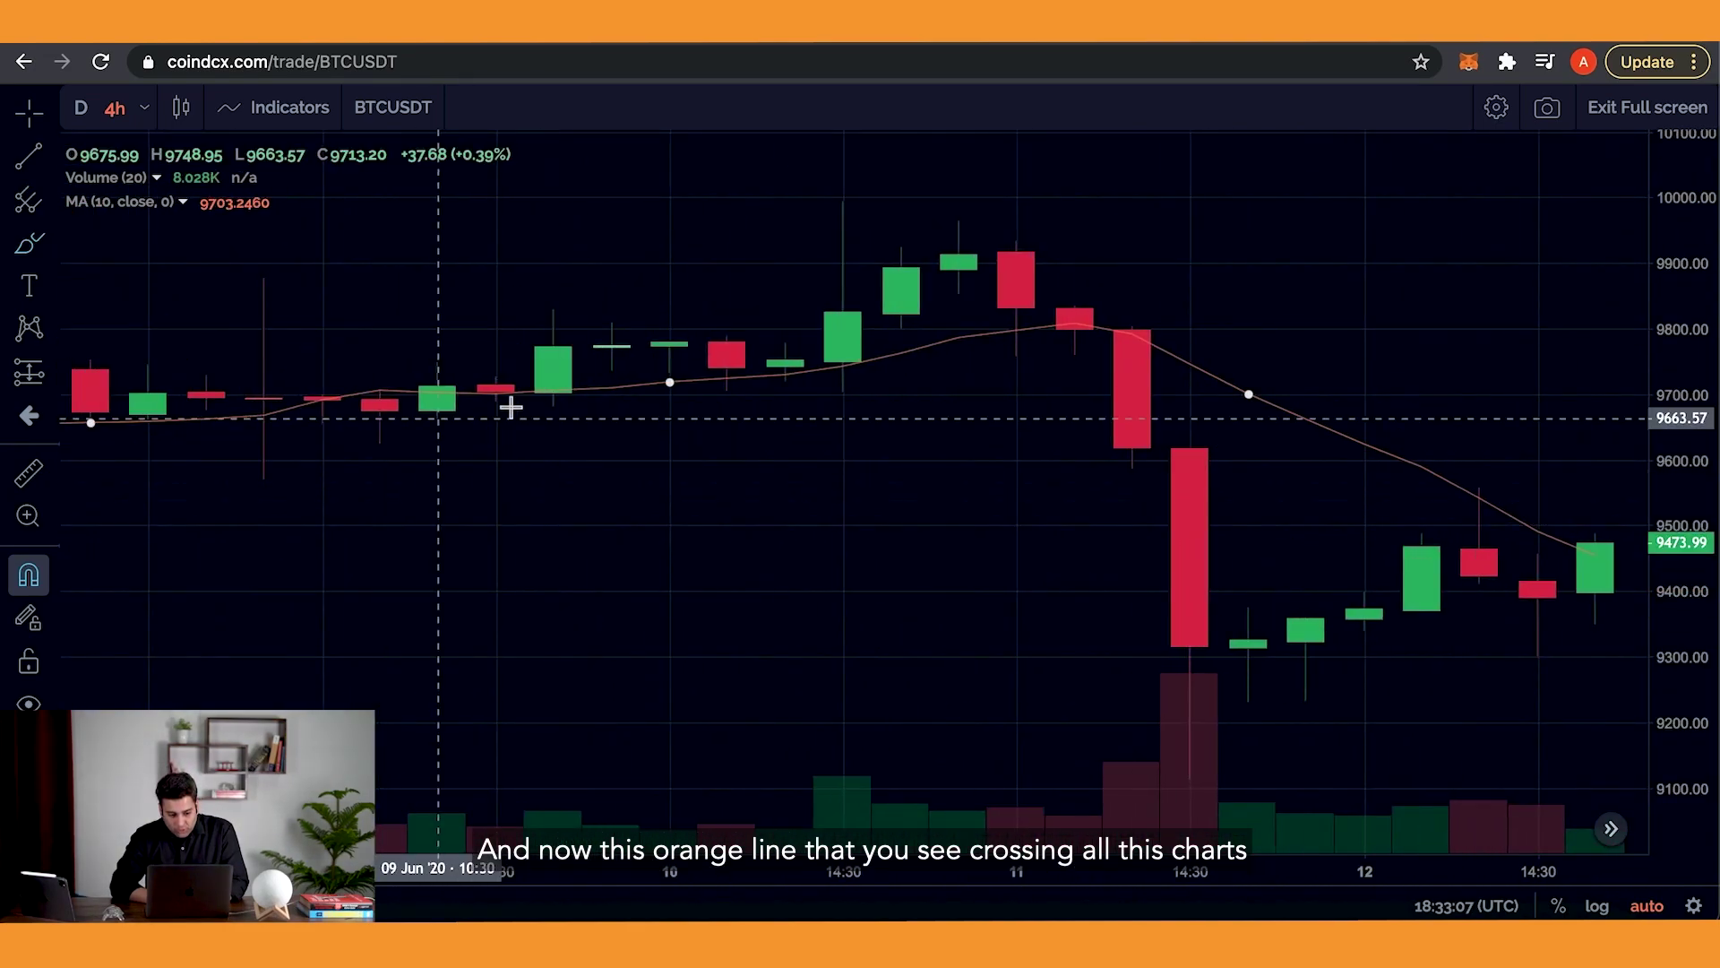
pyautogui.scroll(-5, 849, 379)
pyautogui.scroll(-3, 850, 377)
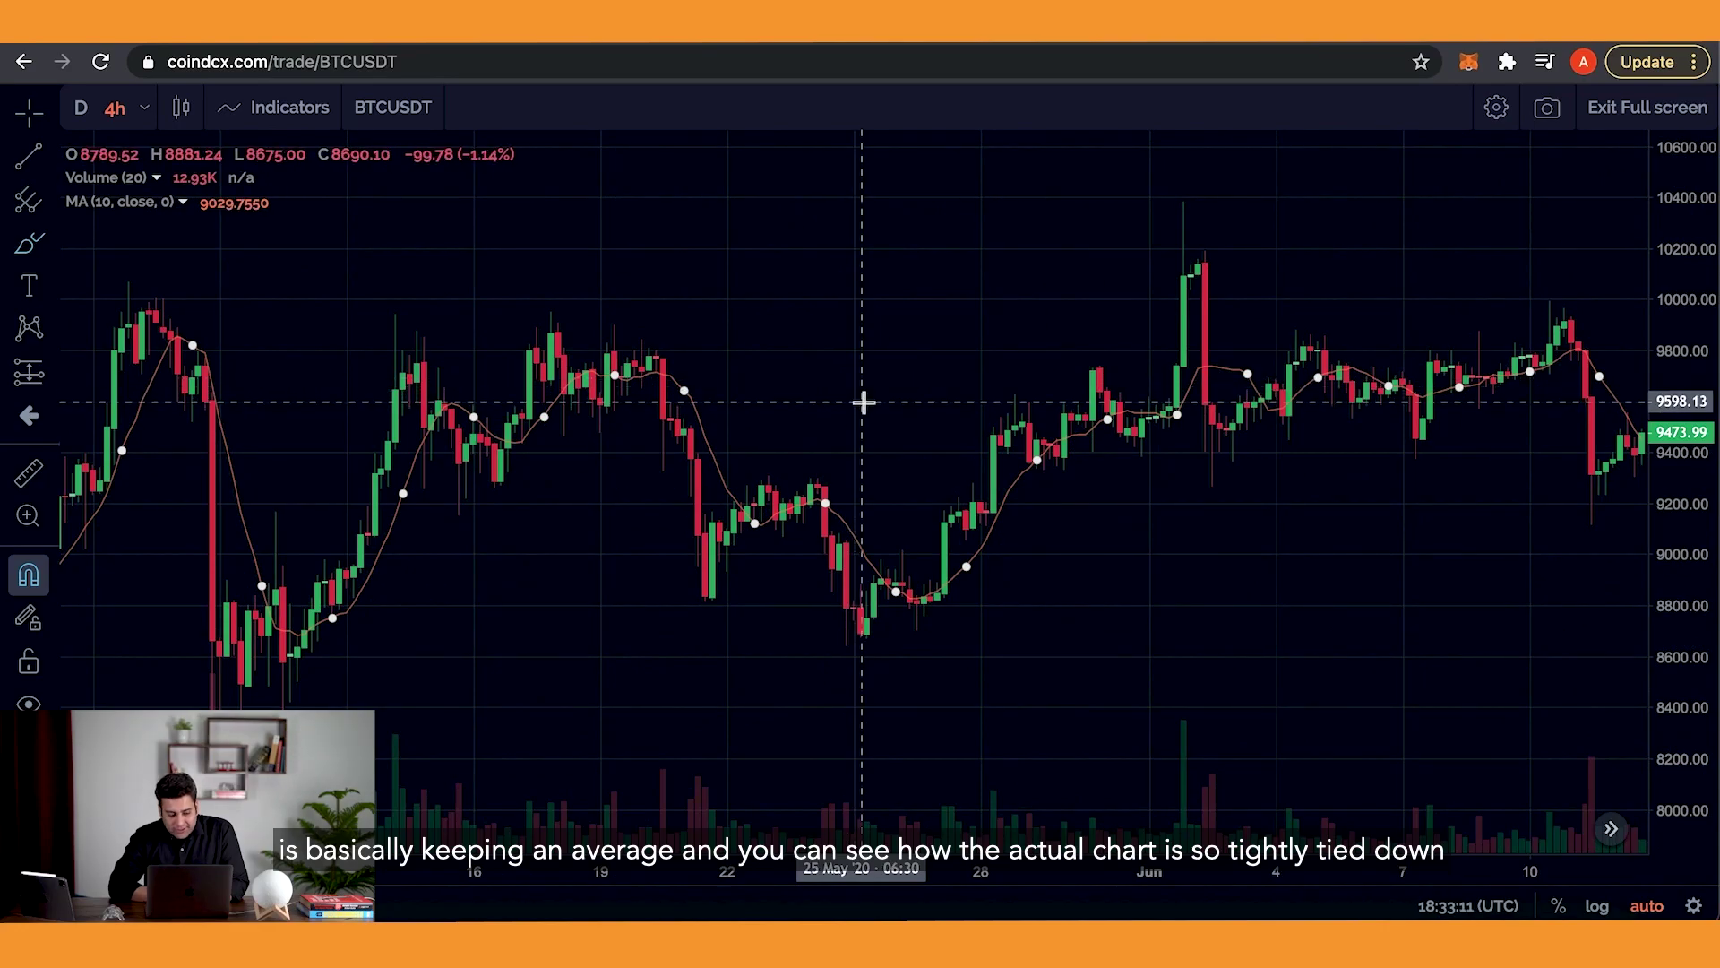
pyautogui.scroll(-4, 863, 402)
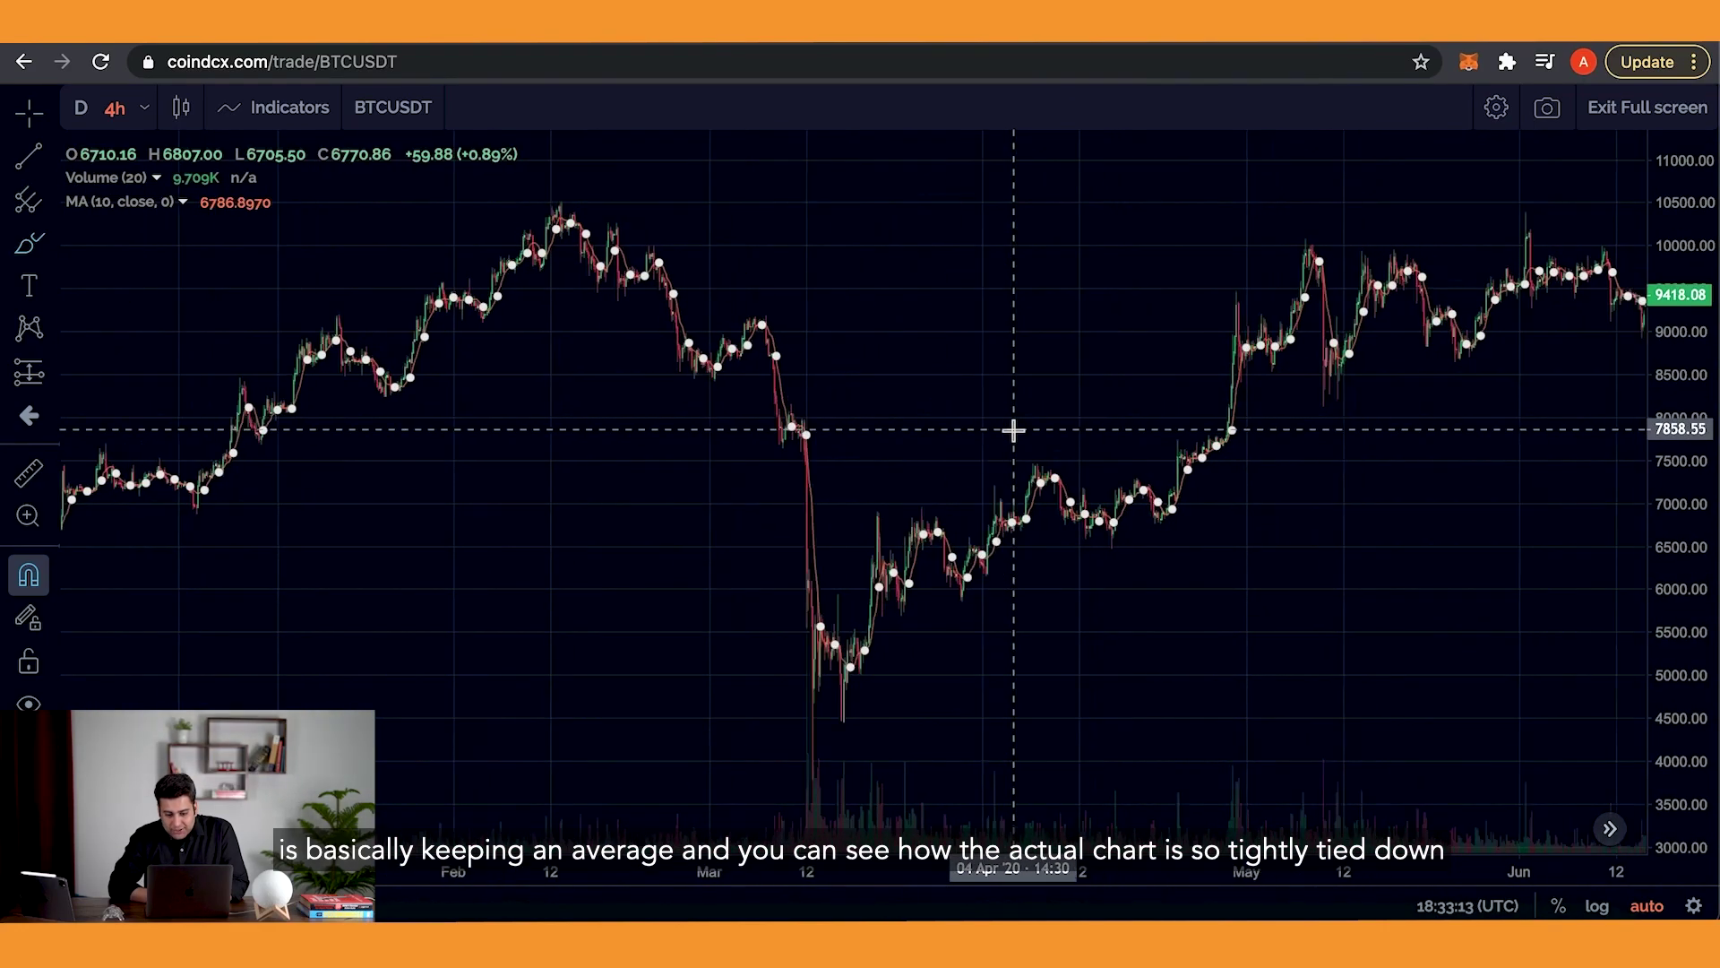
pyautogui.scroll(10, 1013, 431)
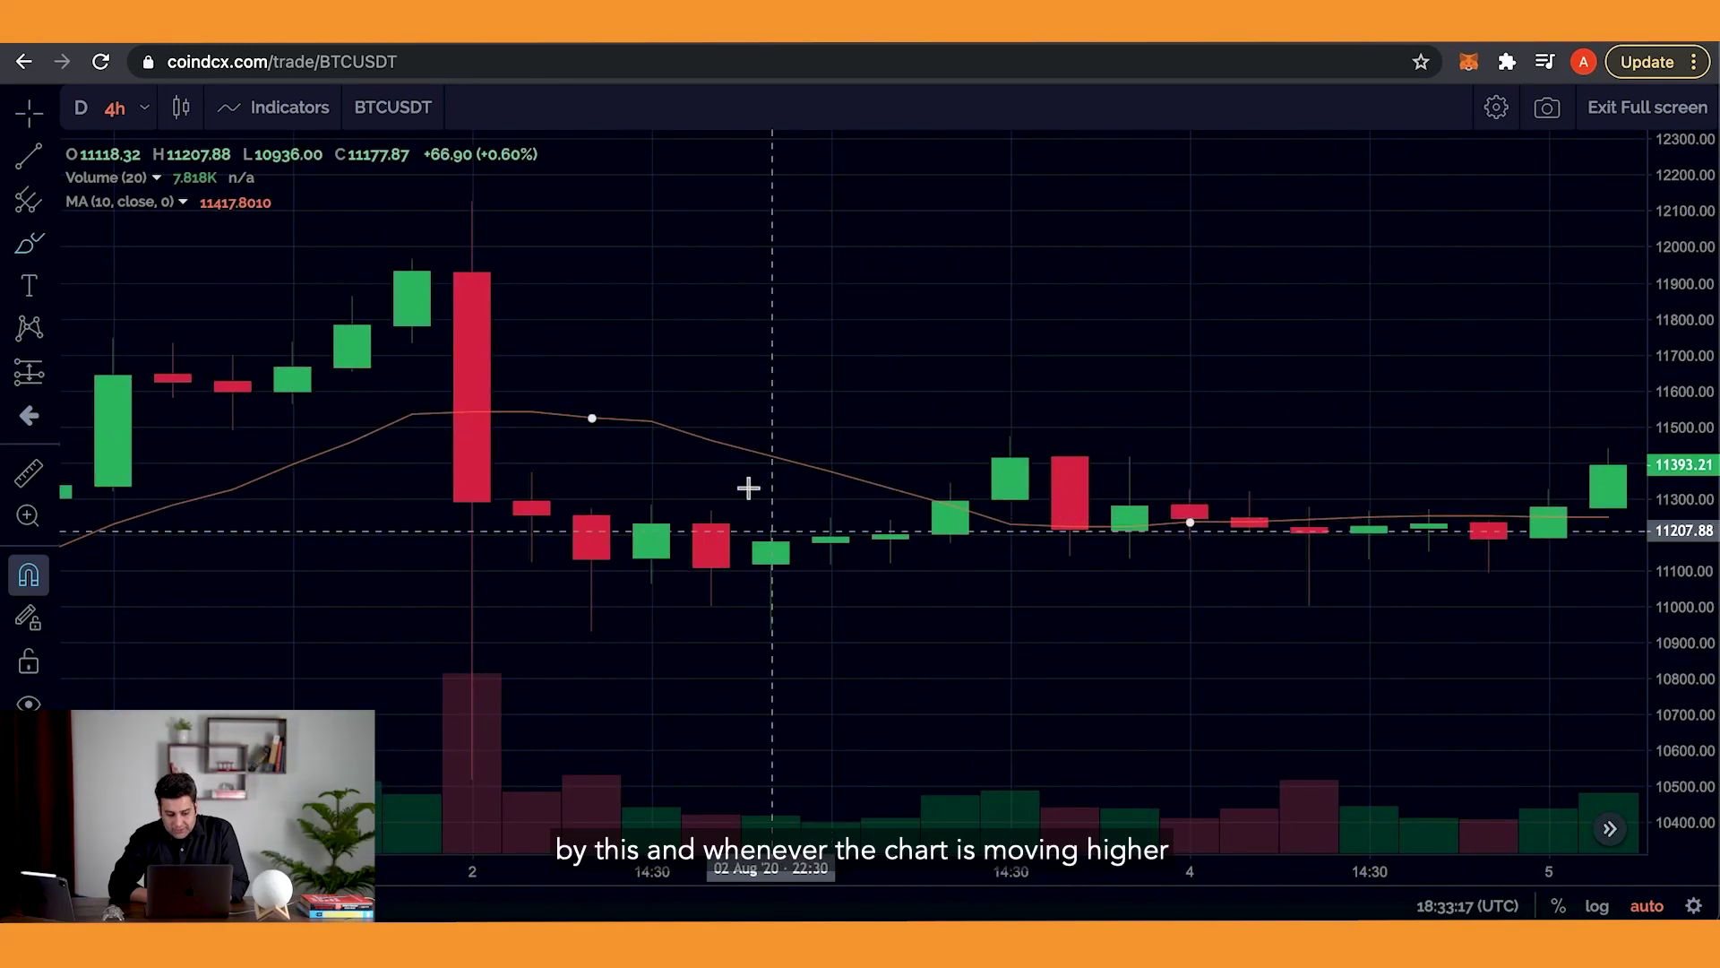
pyautogui.hscroll(-5, 748, 488)
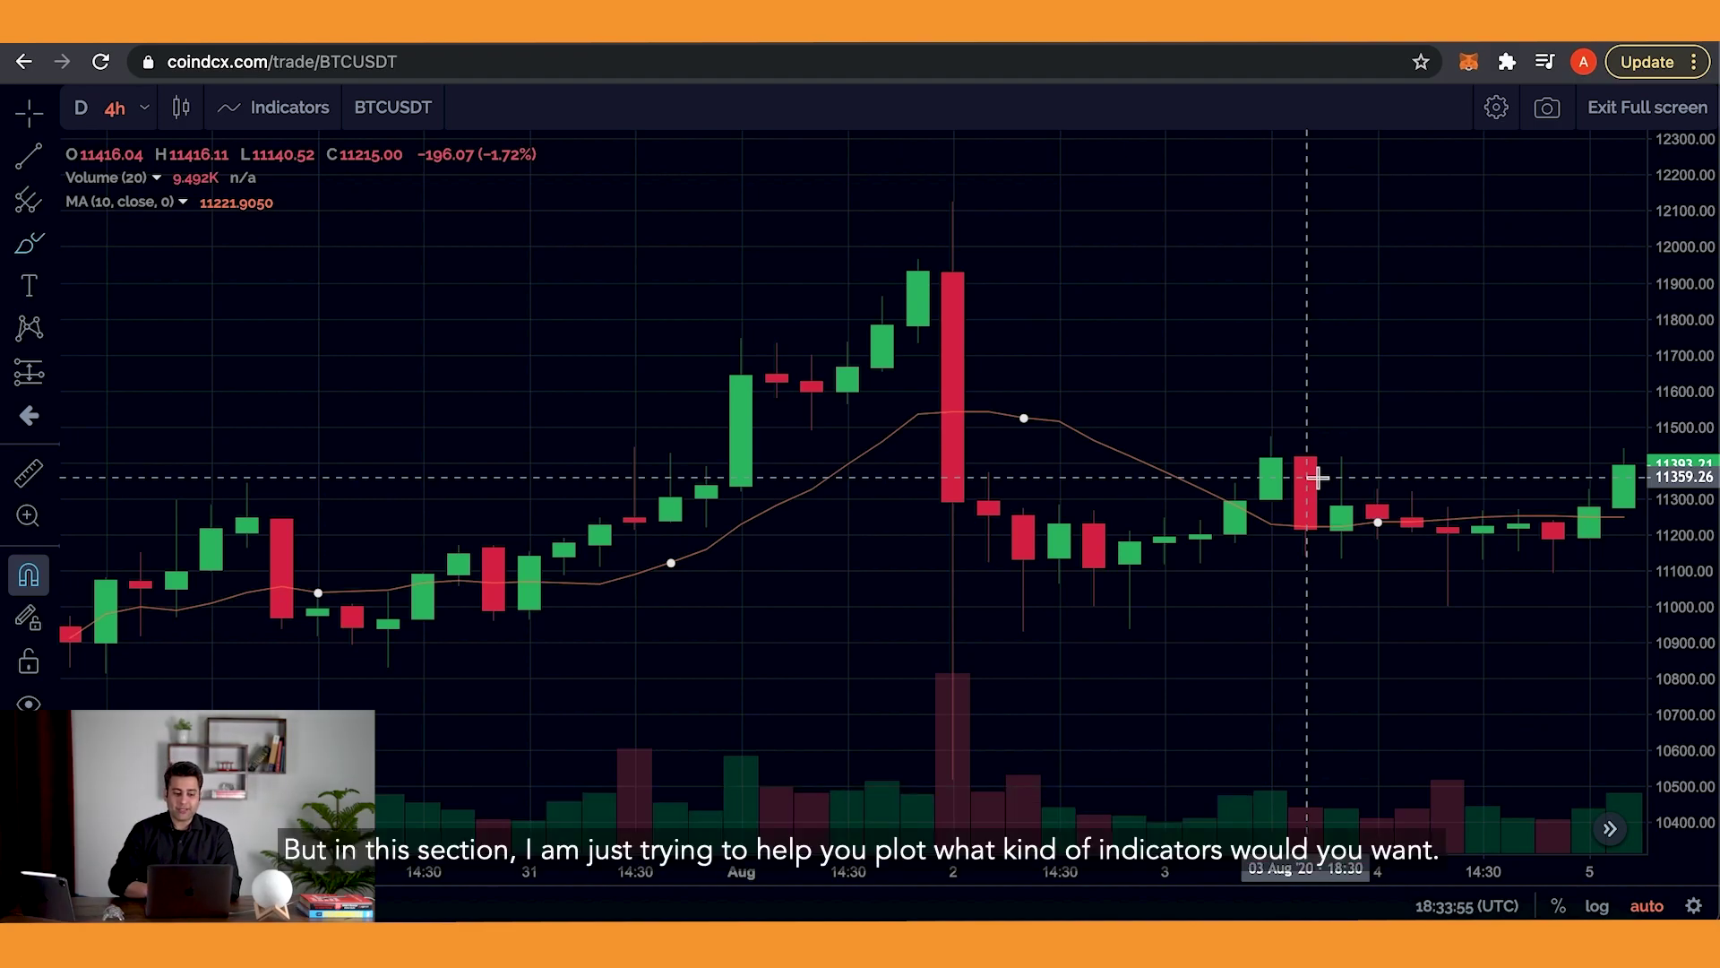
# Find the Moving Average Exponential indicator with the search "moving ave" and add it to the chart
pyautogui.click(291, 109)
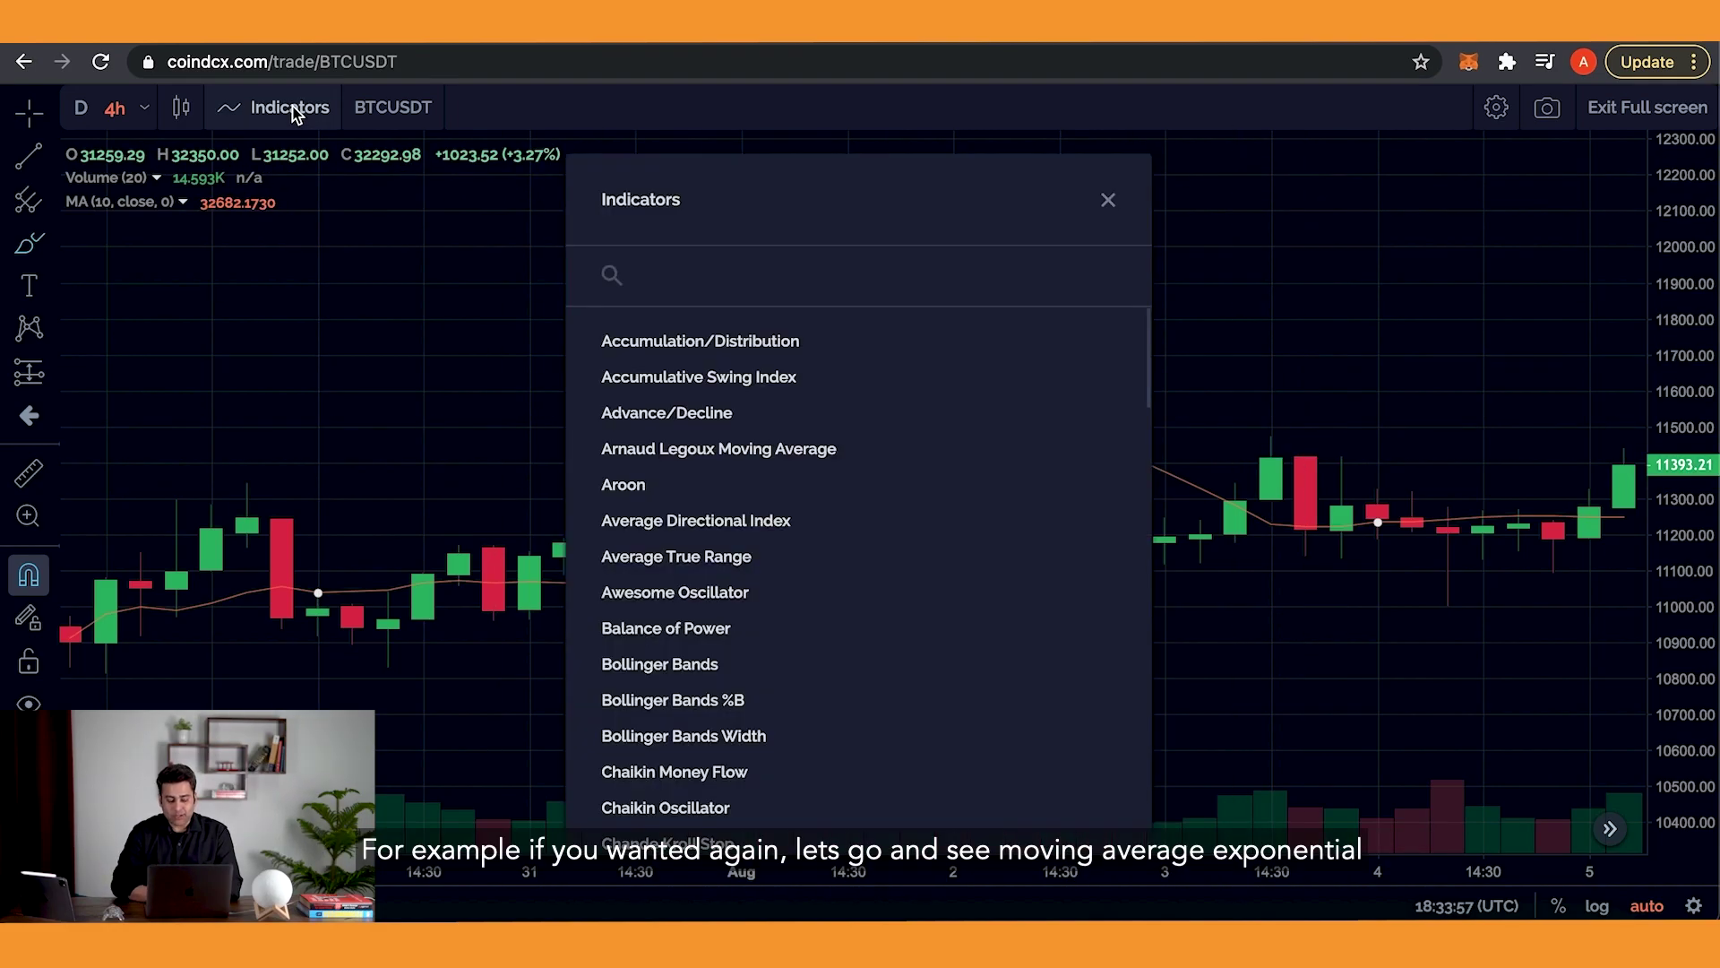
pyautogui.write('movin')
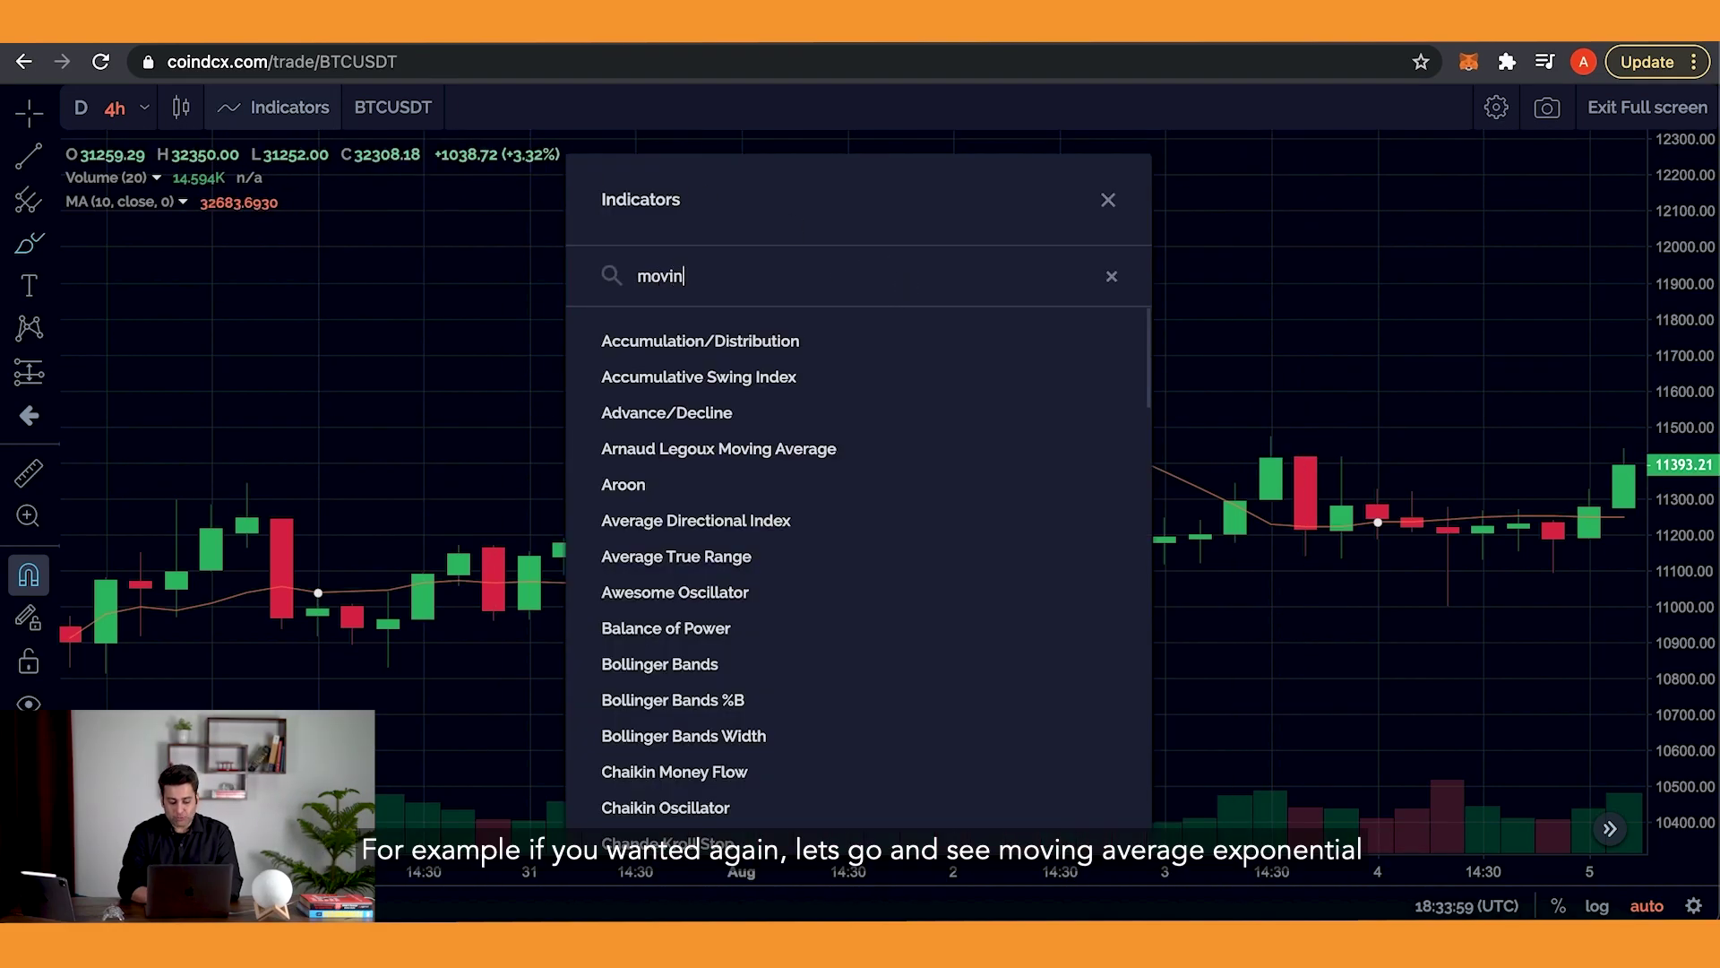
pyautogui.write('g ave')
pyautogui.click(664, 417)
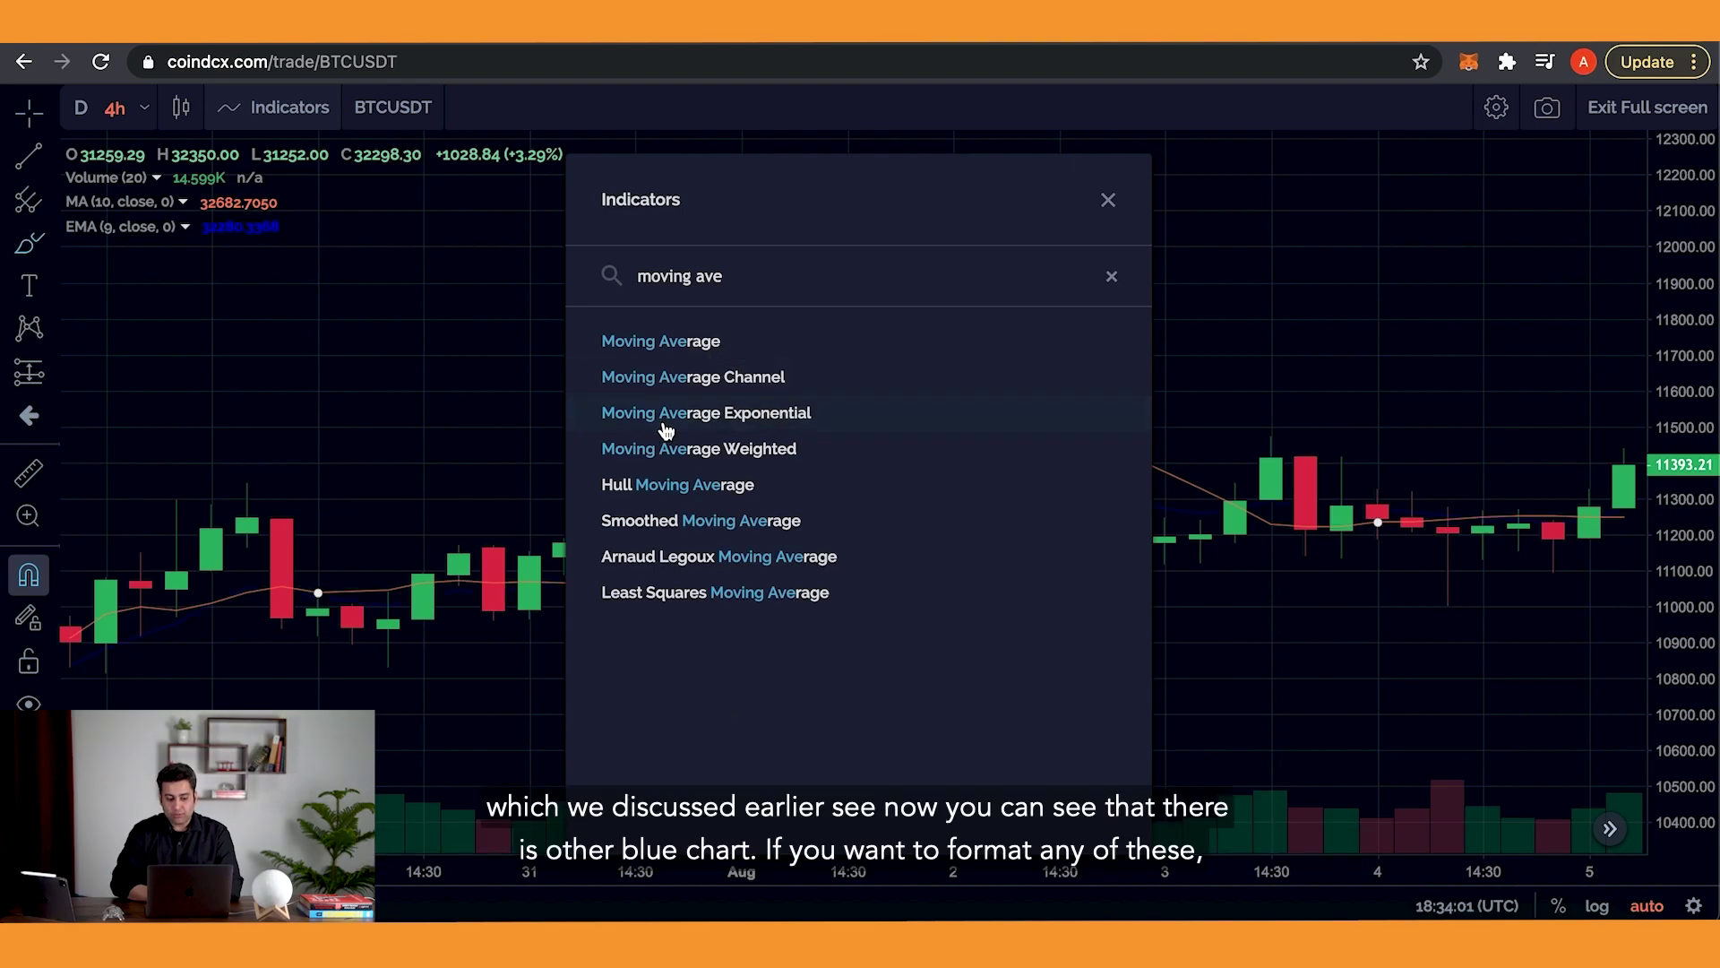
pyautogui.click(1108, 201)
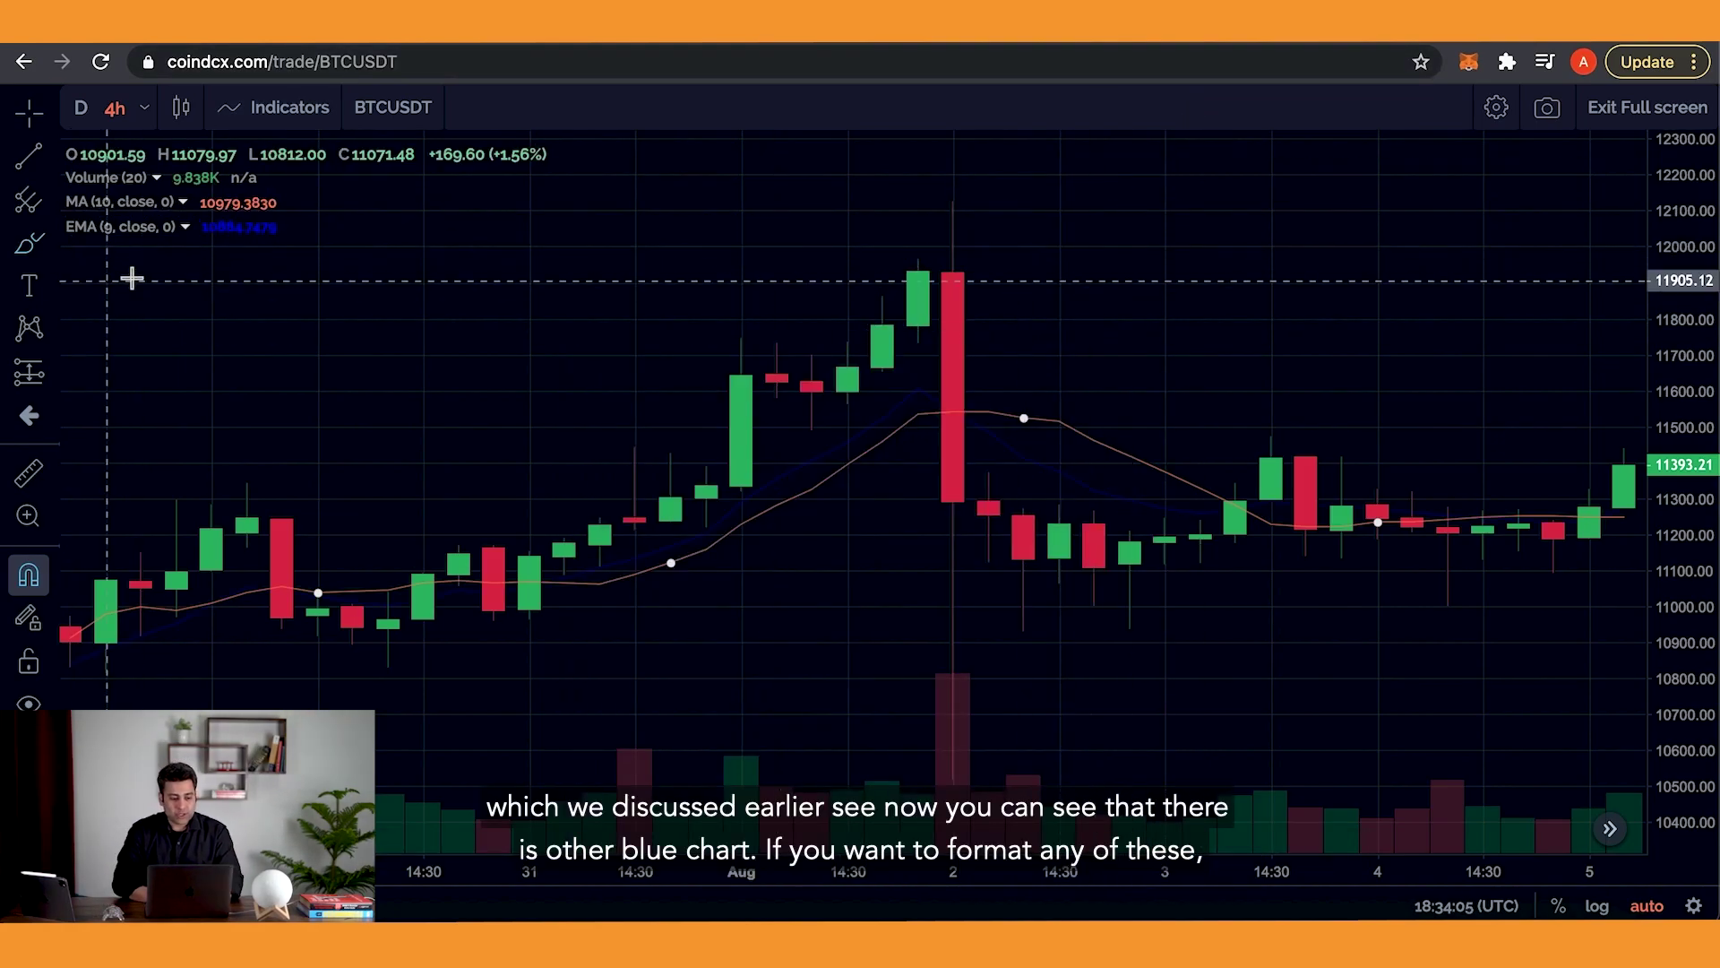
# Set the length of the exponential moving average (EMA) to 20
pyautogui.click(185, 228)
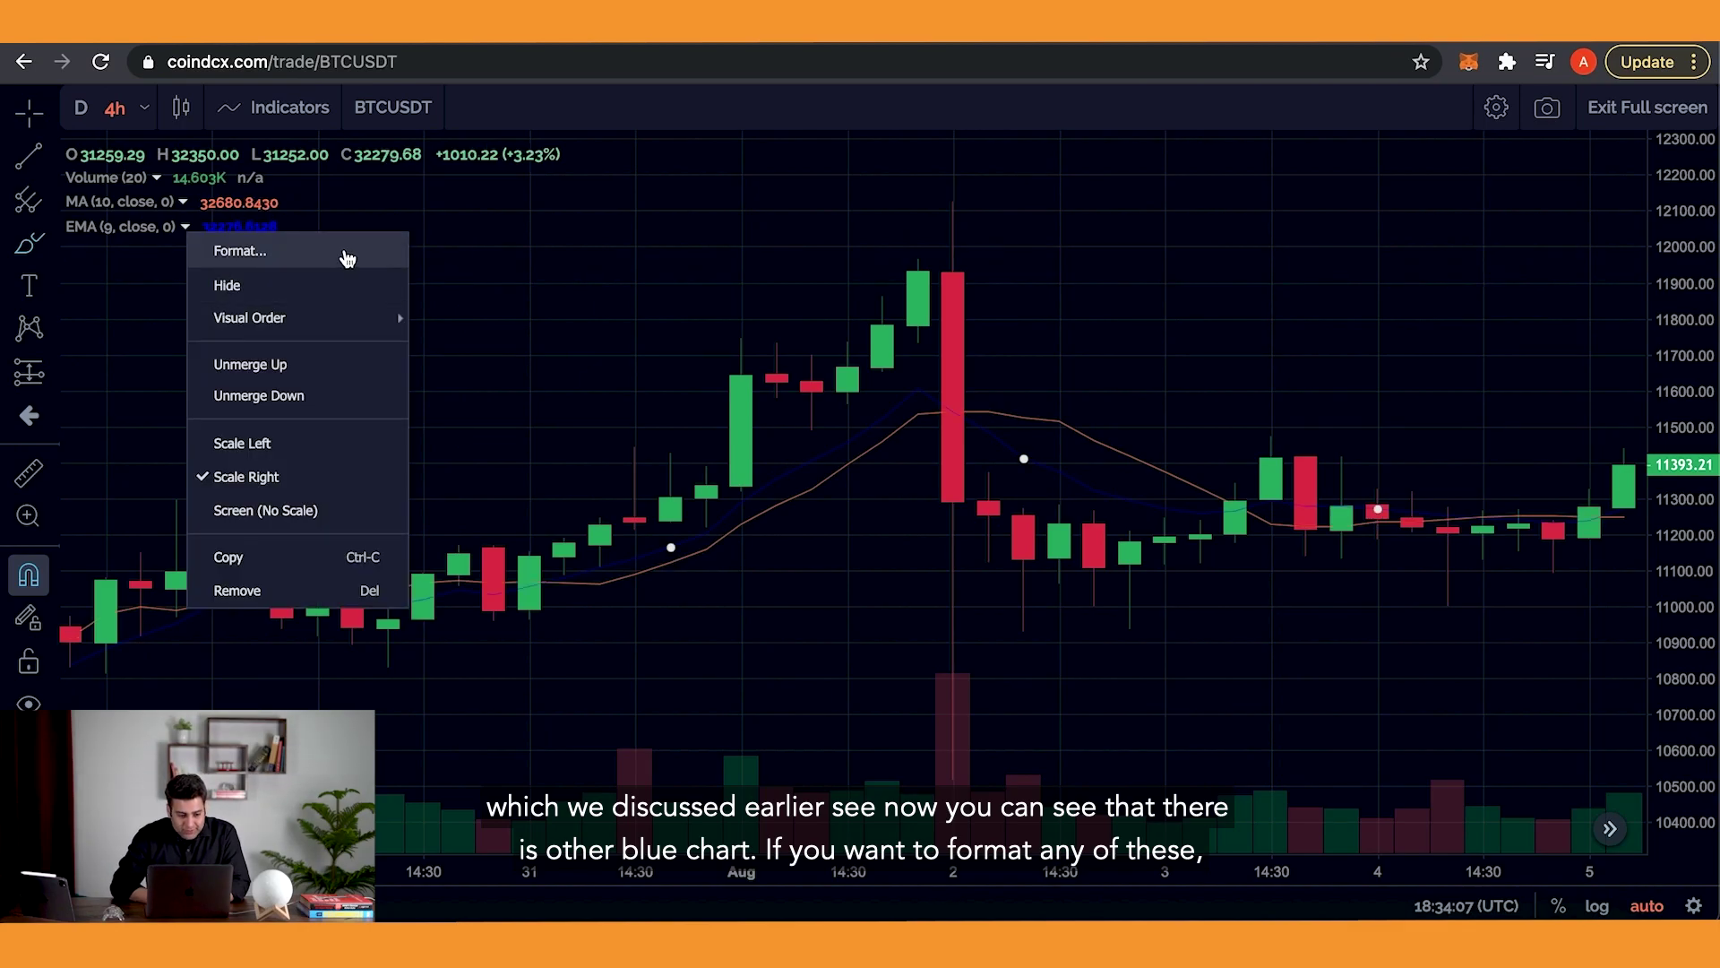
pyautogui.click(188, 229)
pyautogui.click(187, 229)
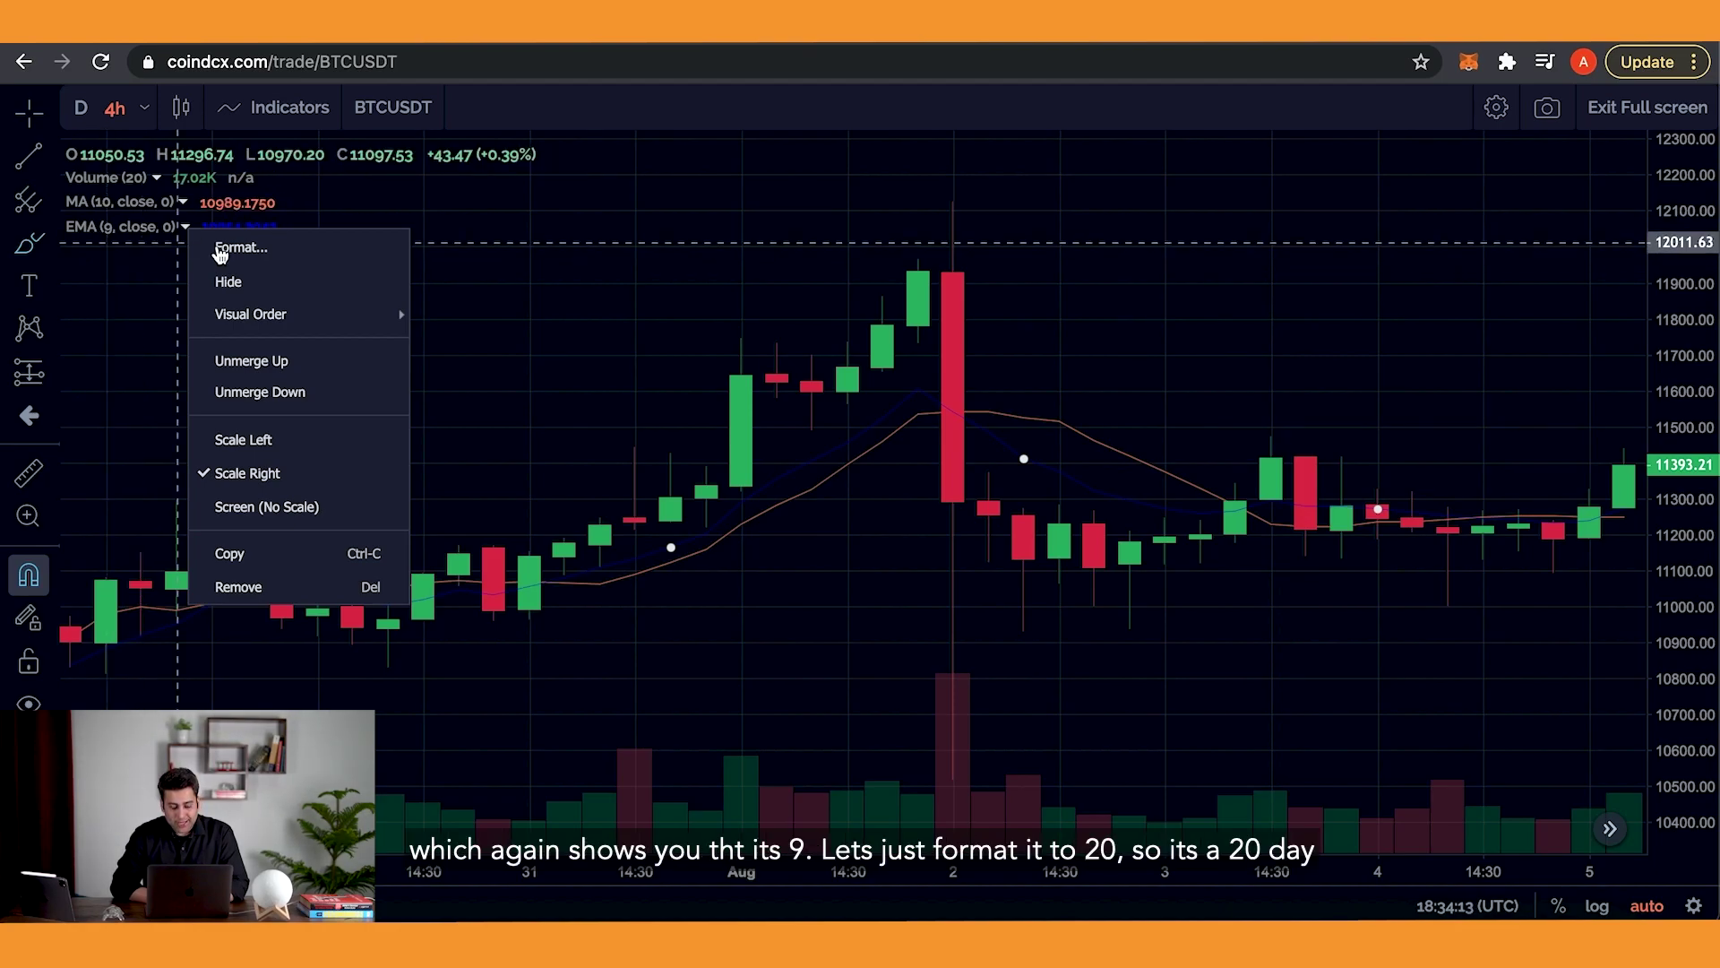
pyautogui.click(267, 249)
pyautogui.moveTo(755, 445); pyautogui.dragTo(650, 462)
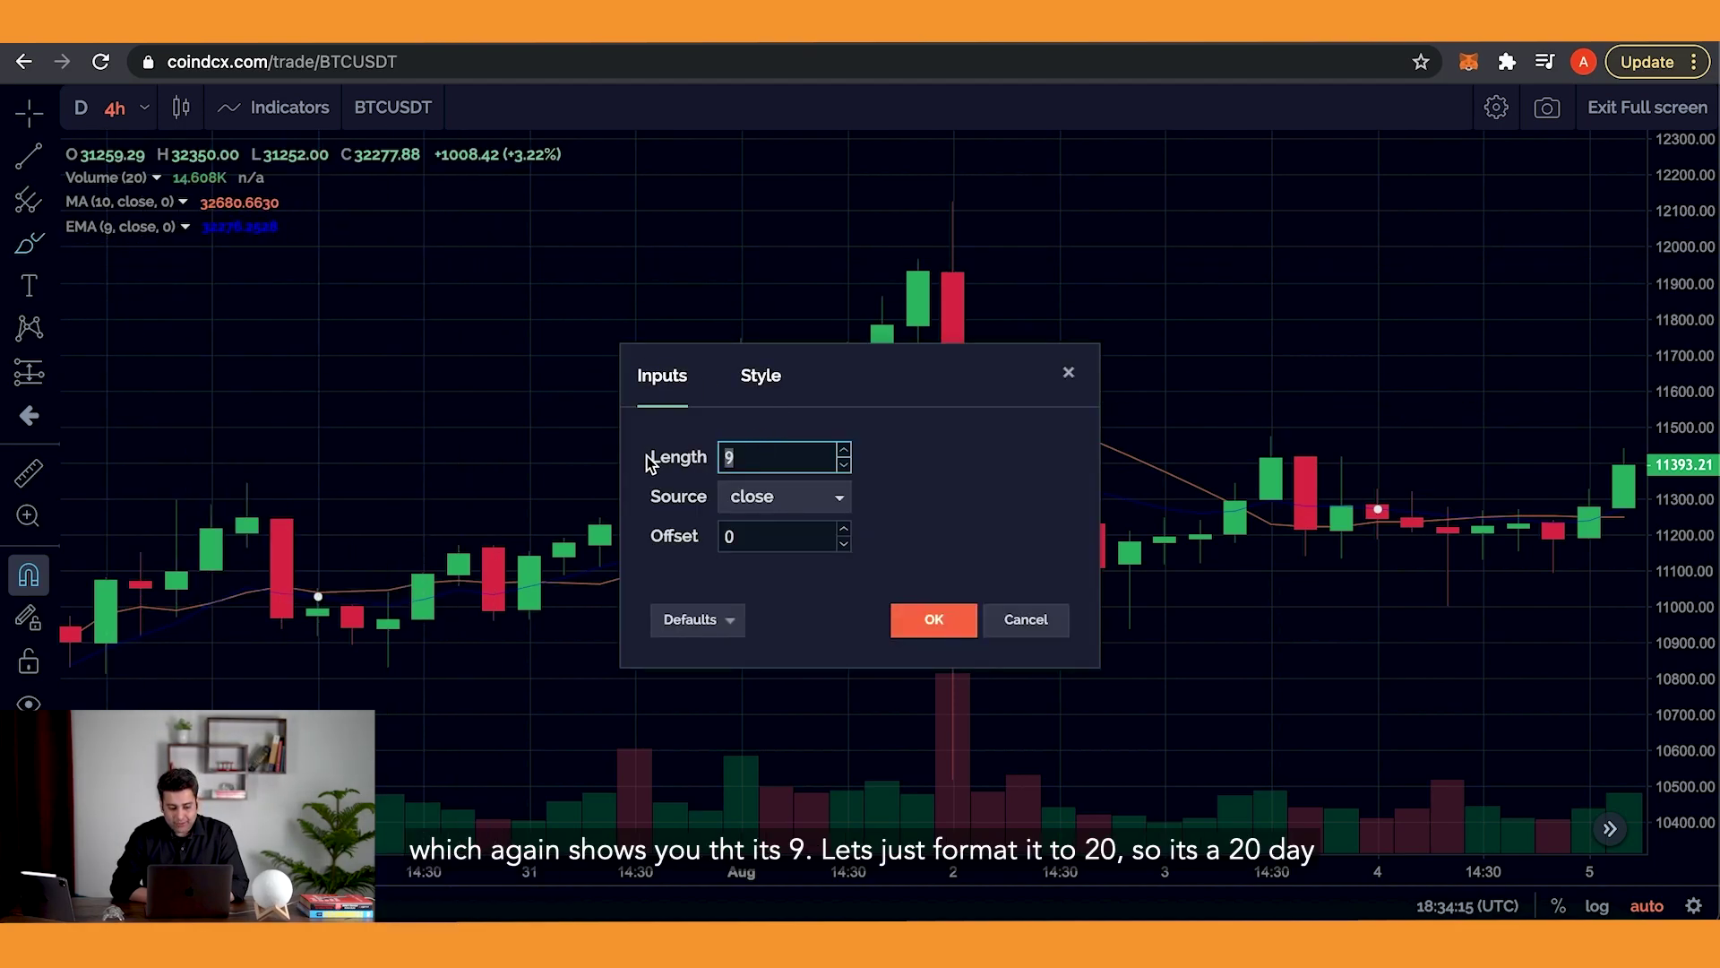
pyautogui.click(921, 620)
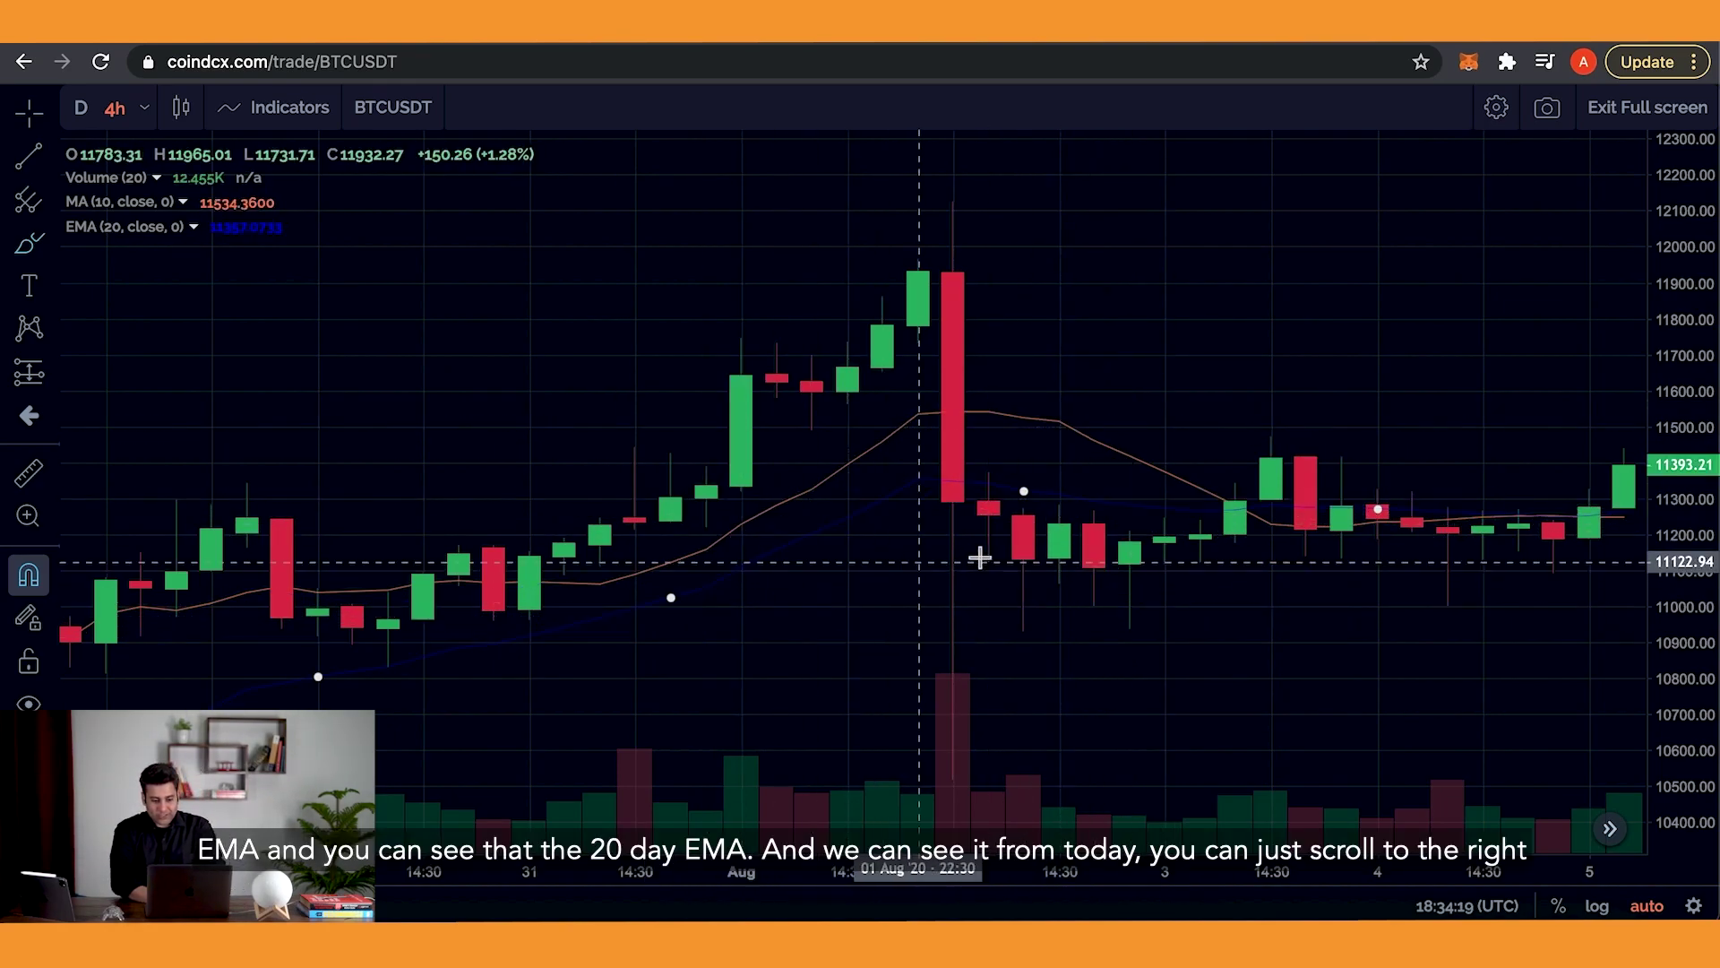
# Examine the most recent candles in January 2021 against the 10-period MA and 20-period EMA lines
pyautogui.hscroll(10, 1087, 556)
pyautogui.hscroll(15, 1087, 559)
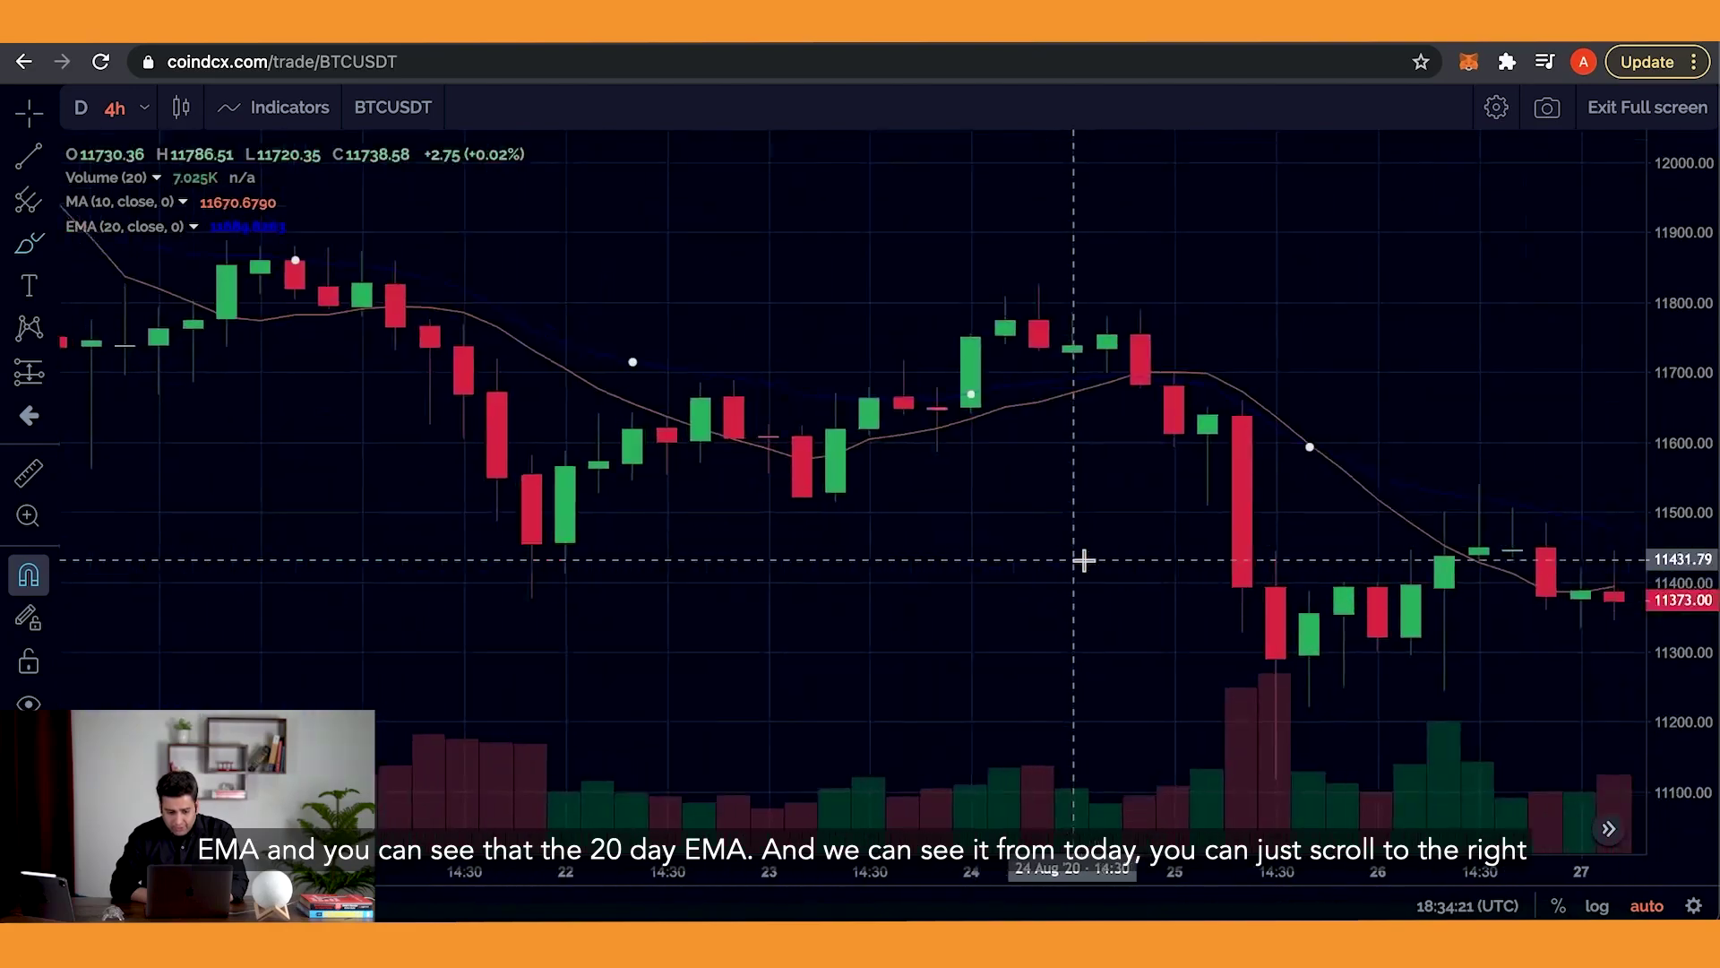
pyautogui.hscroll(20, 1240, 442)
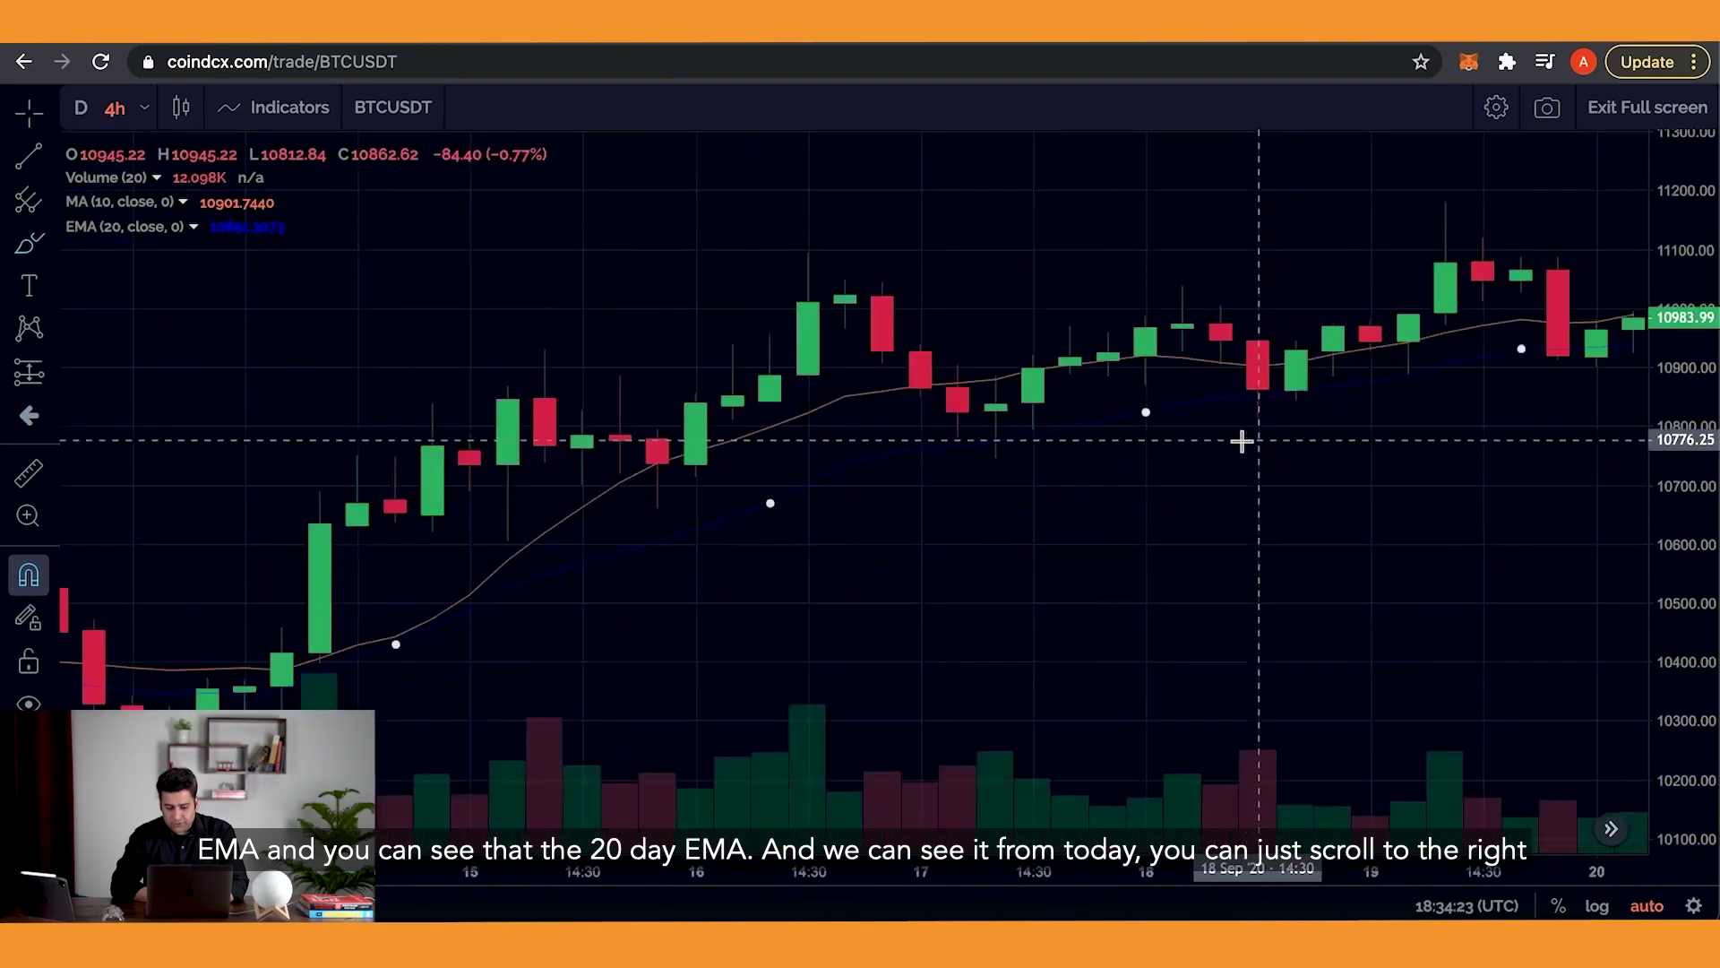
pyautogui.hscroll(20, 1241, 442)
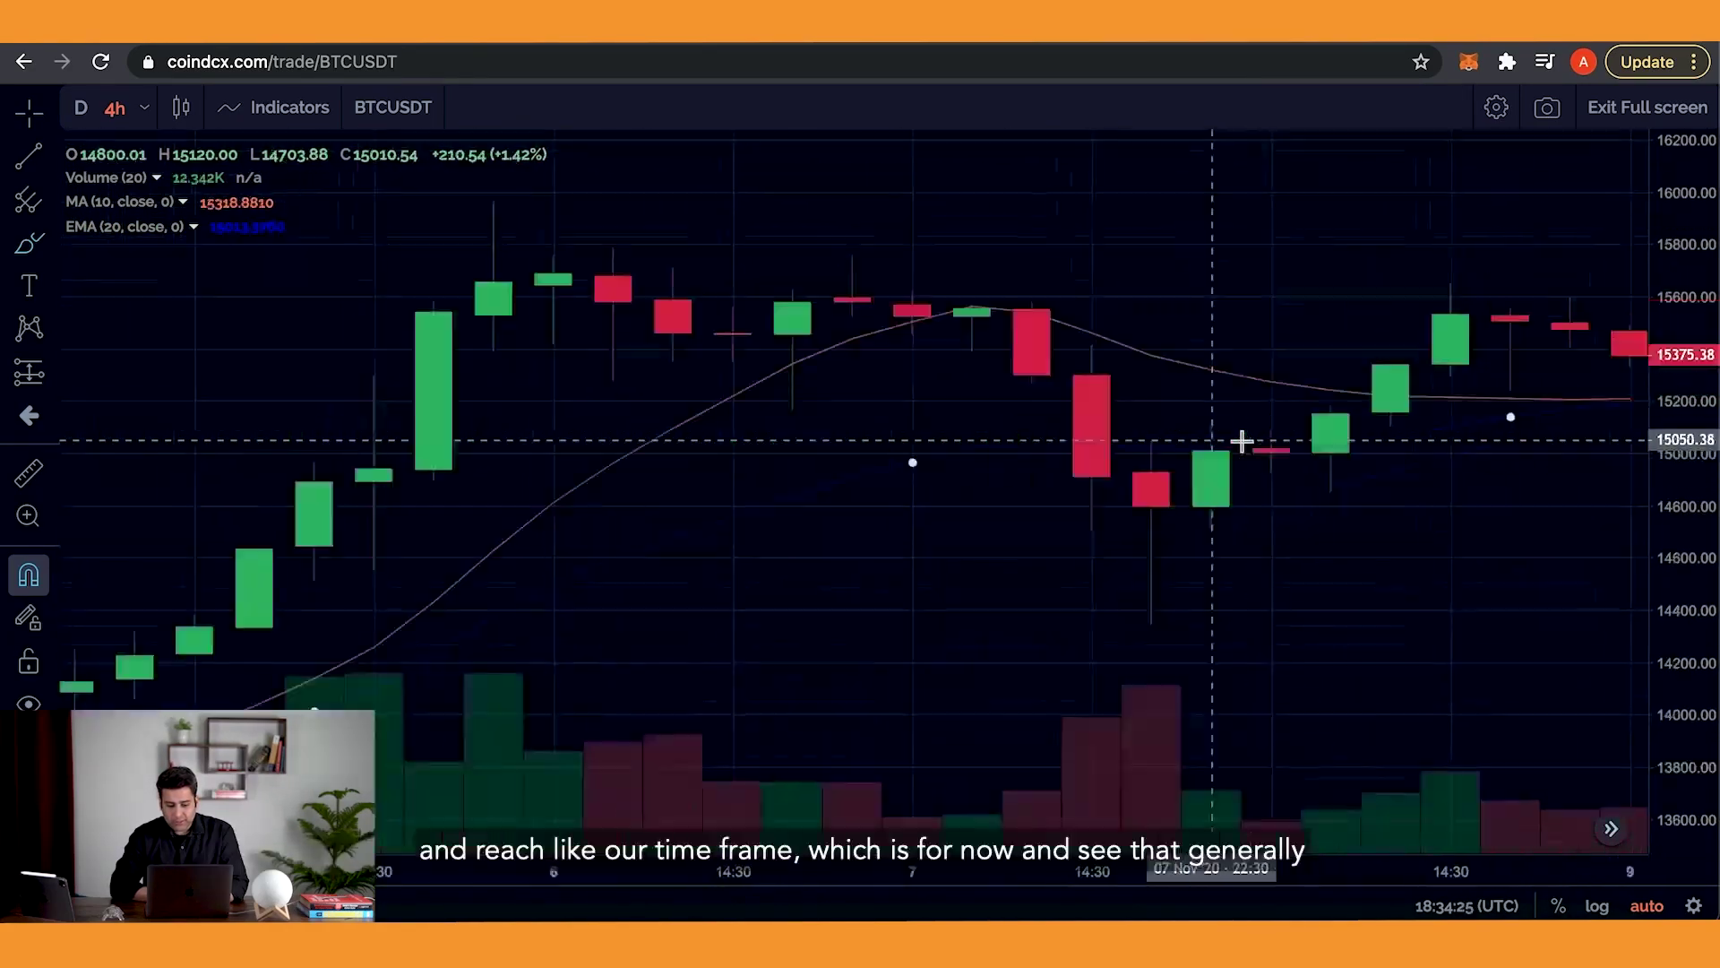
pyautogui.hscroll(20, 1241, 442)
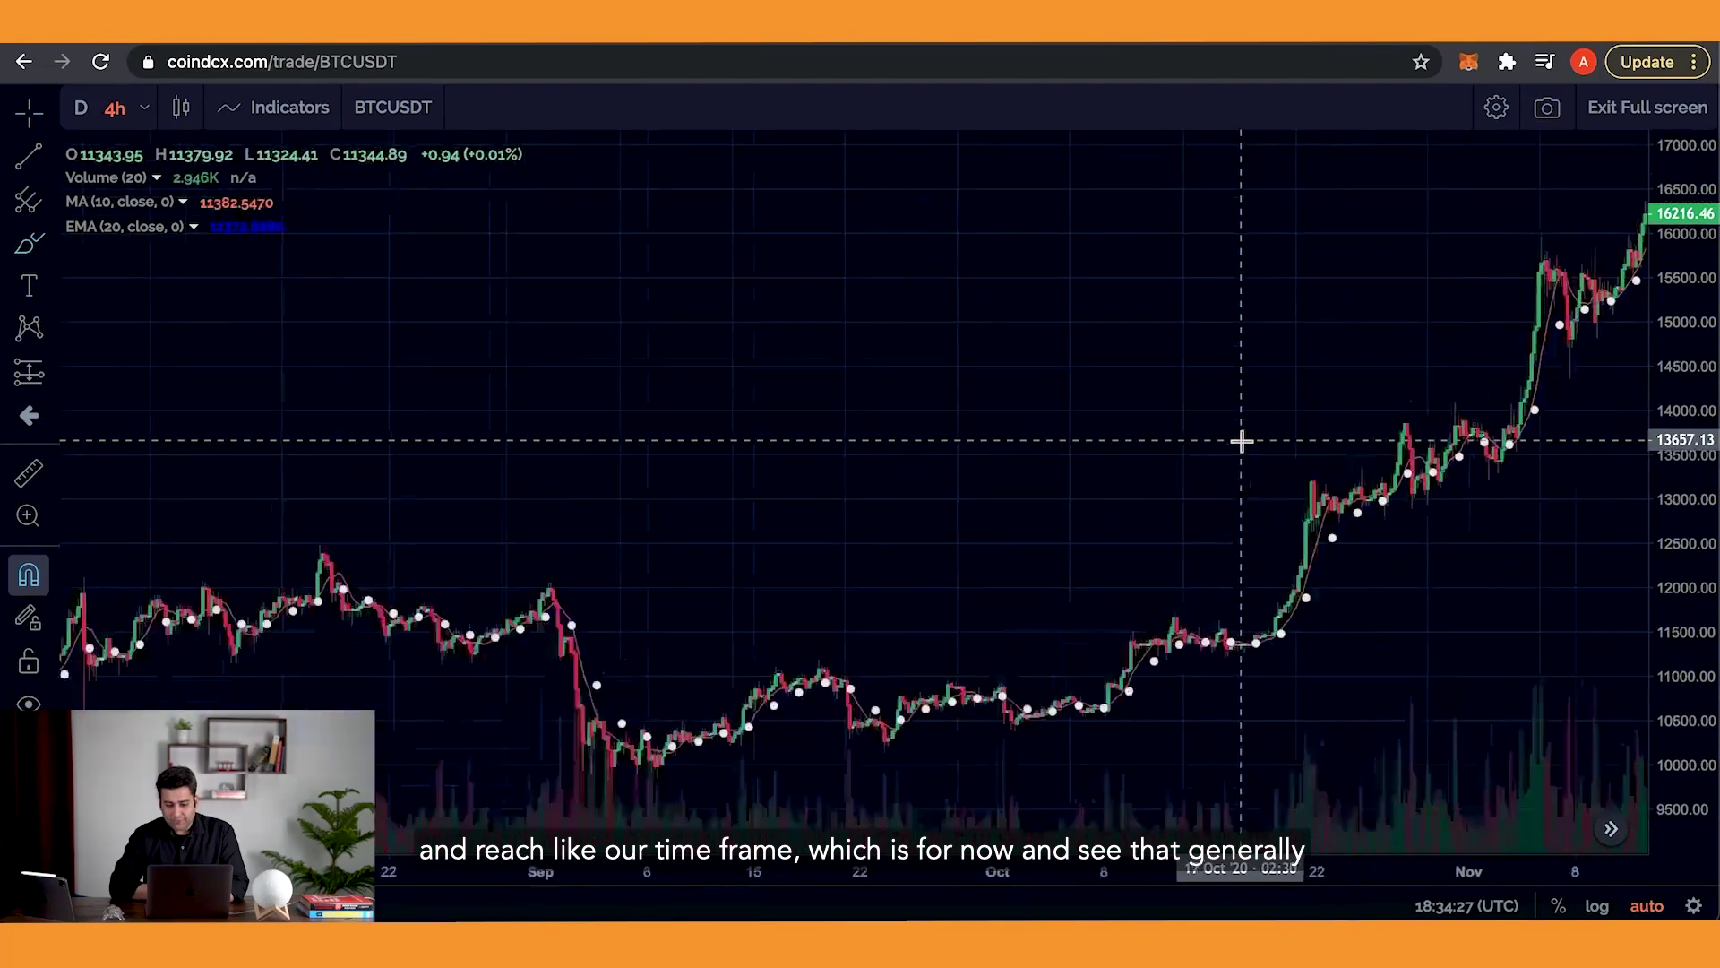
pyautogui.hscroll(-20, 1242, 442)
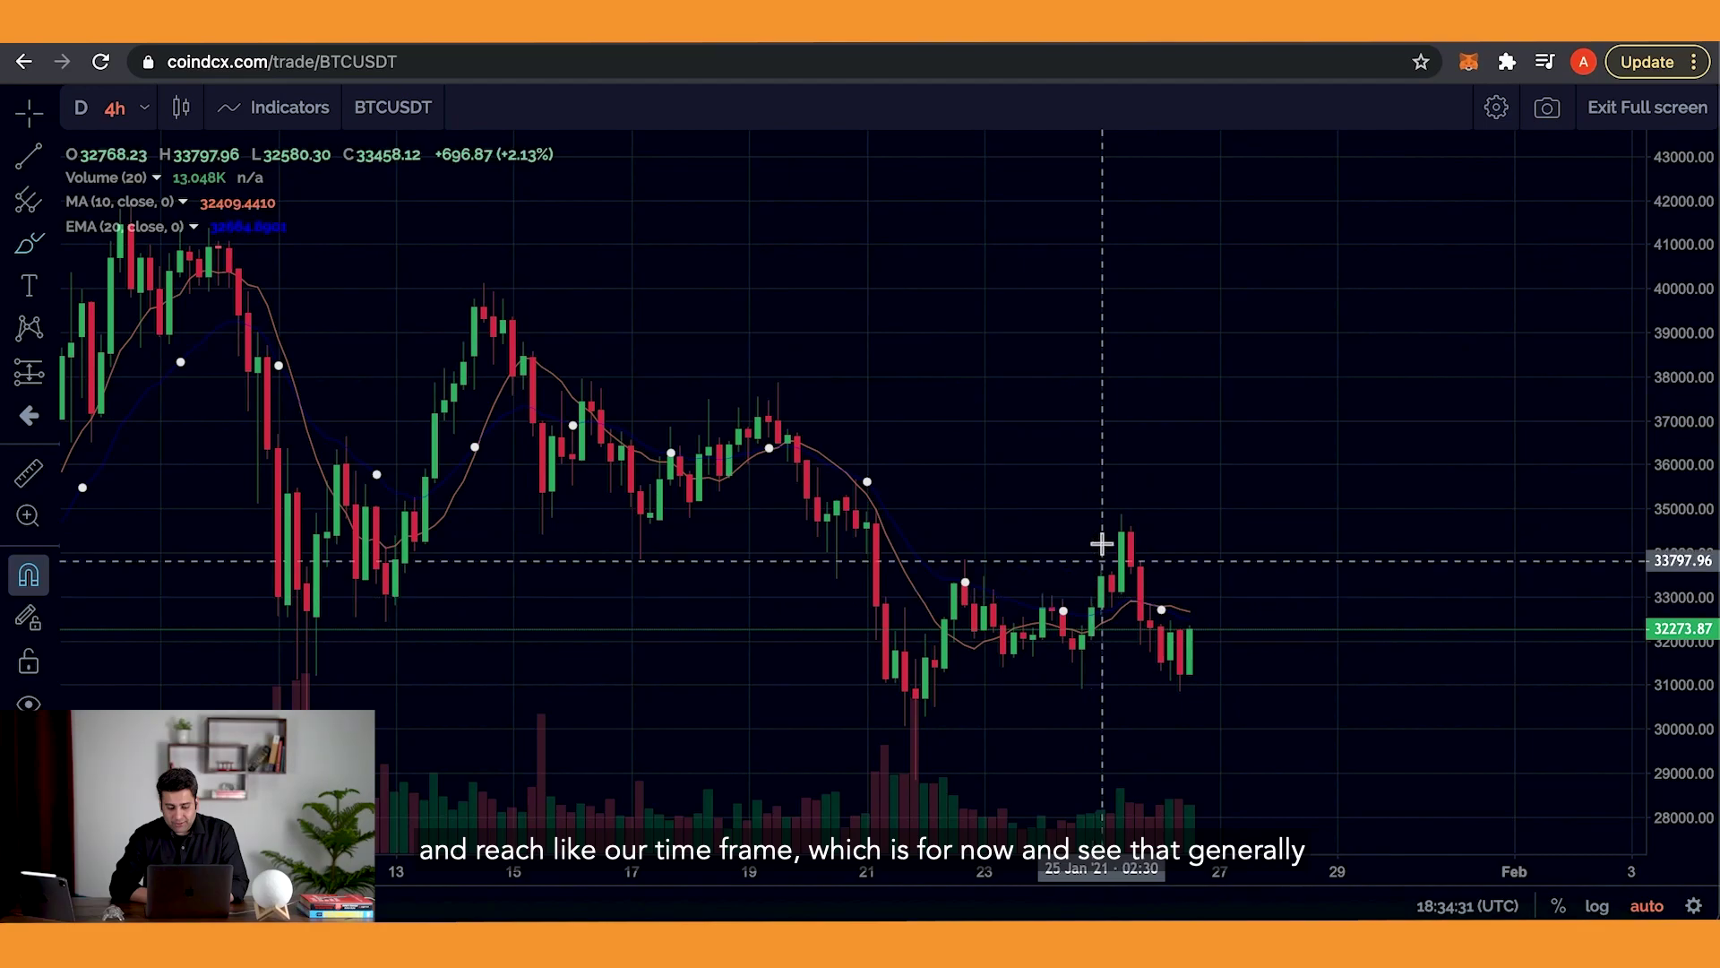
pyautogui.scroll(5, 1102, 546)
pyautogui.hscroll(-10, 1102, 543)
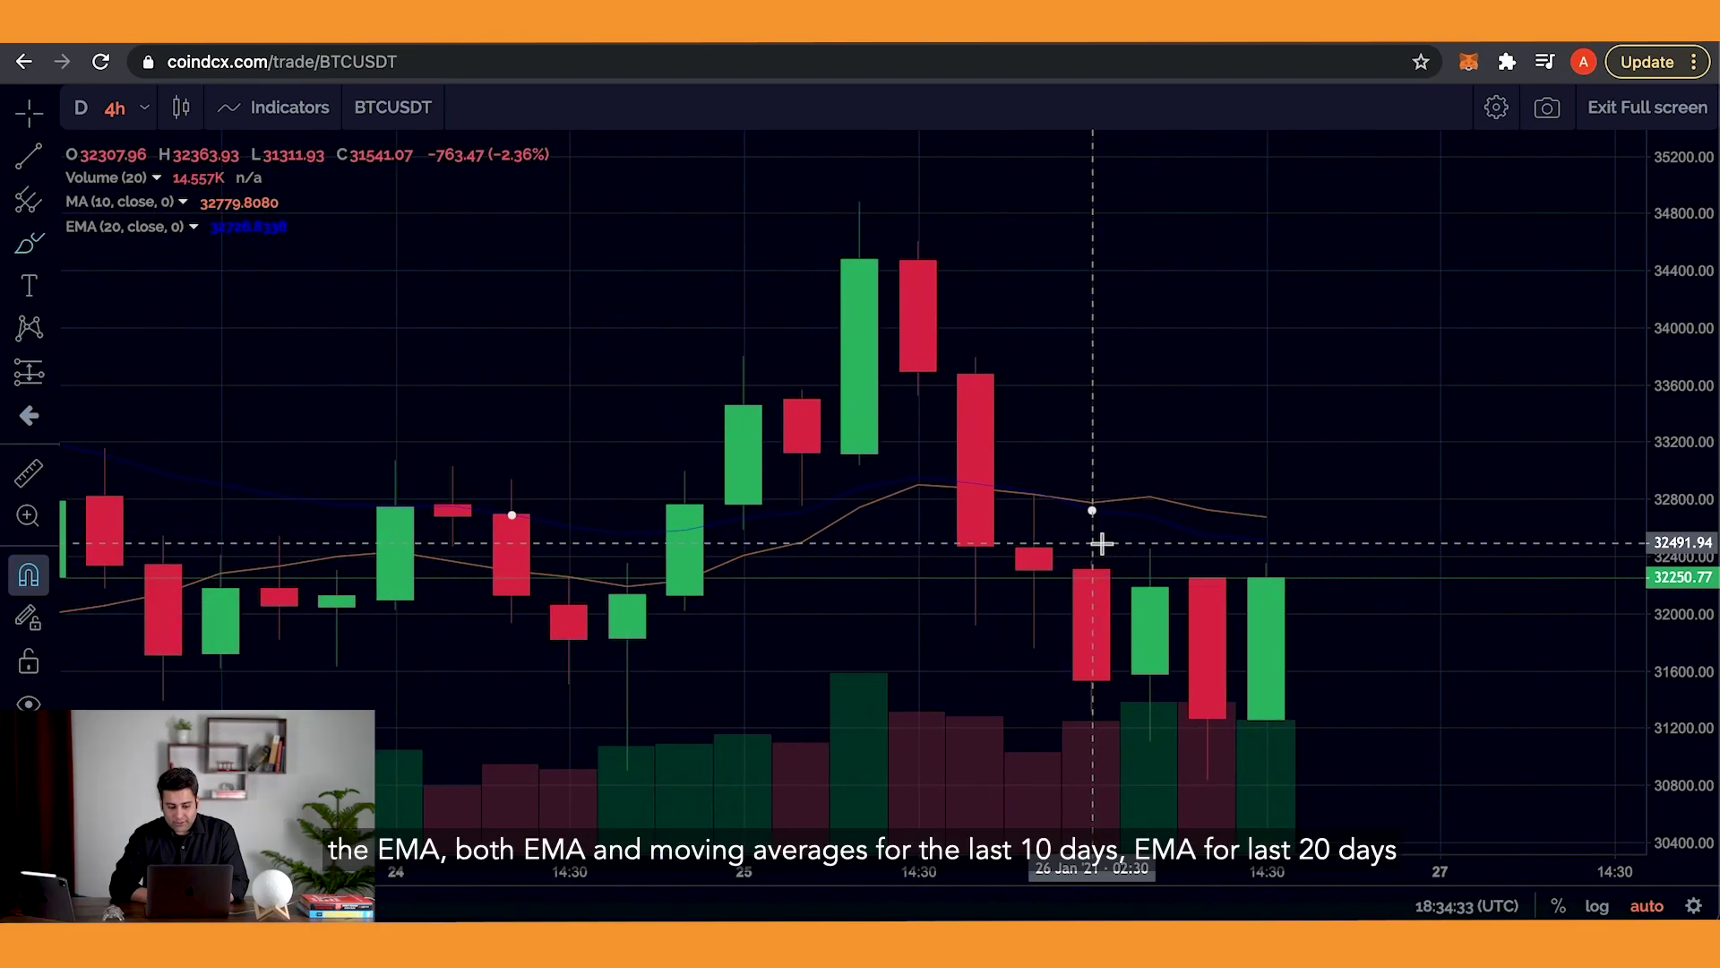